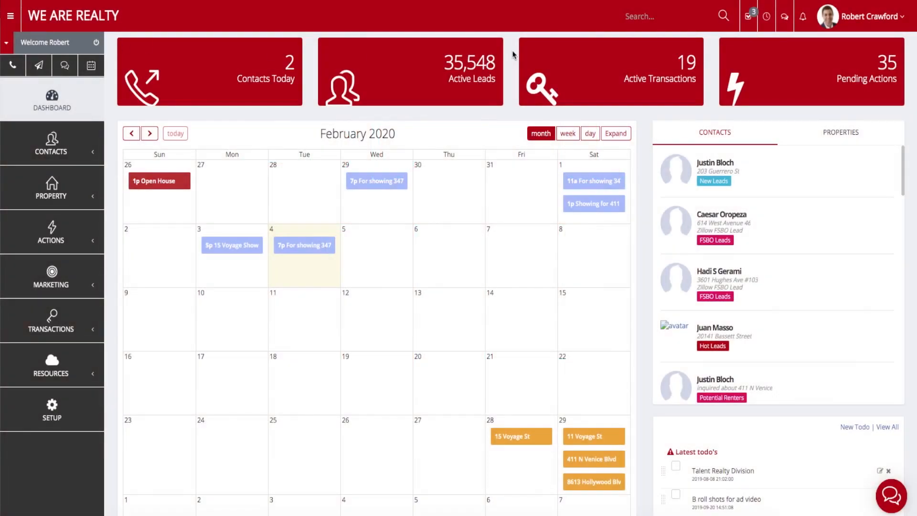
Open the account dropdown under the user's name in the dashboard header.
click(851, 18)
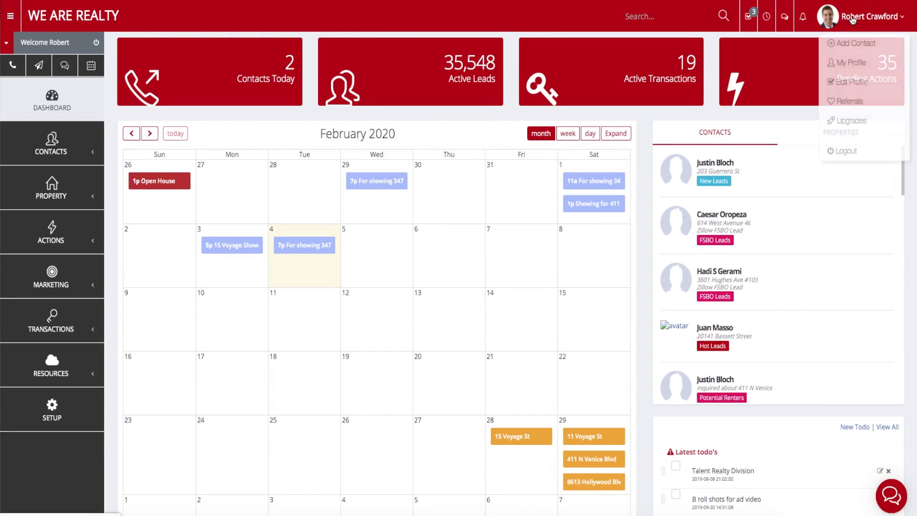
Open Edit Profile and look over the Phone Number and Cell Number fields.
click(846, 83)
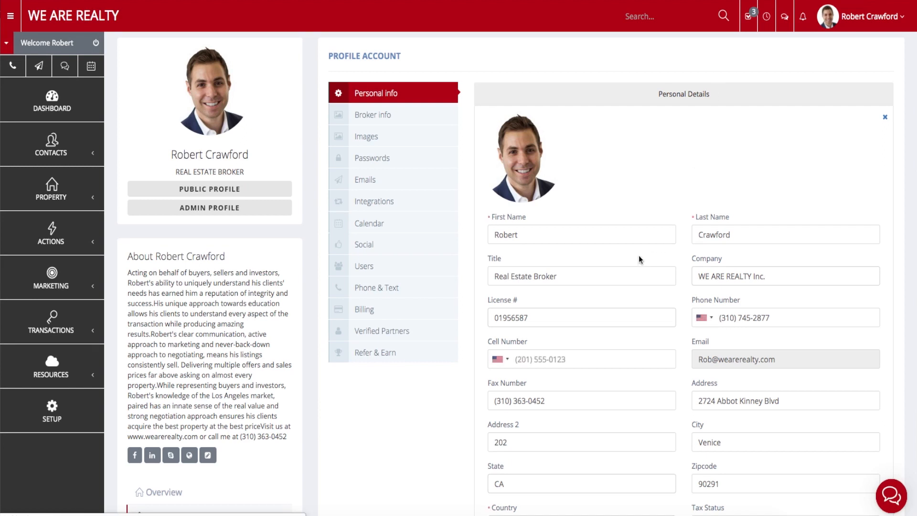
click(771, 317)
drag(795, 318, 742, 305)
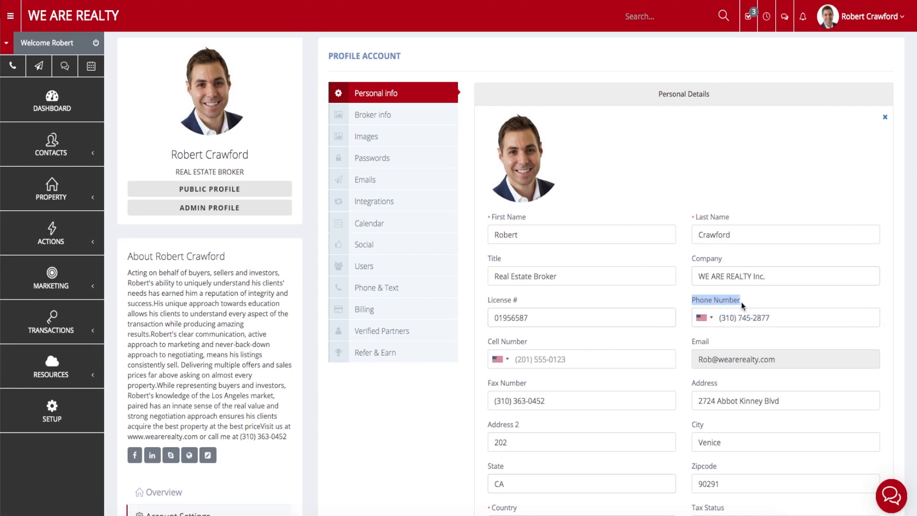
click(743, 306)
drag(490, 342, 531, 347)
click(532, 347)
Enter the office phone number as Cell Number with United States +1, matching Phone Number.
click(549, 363)
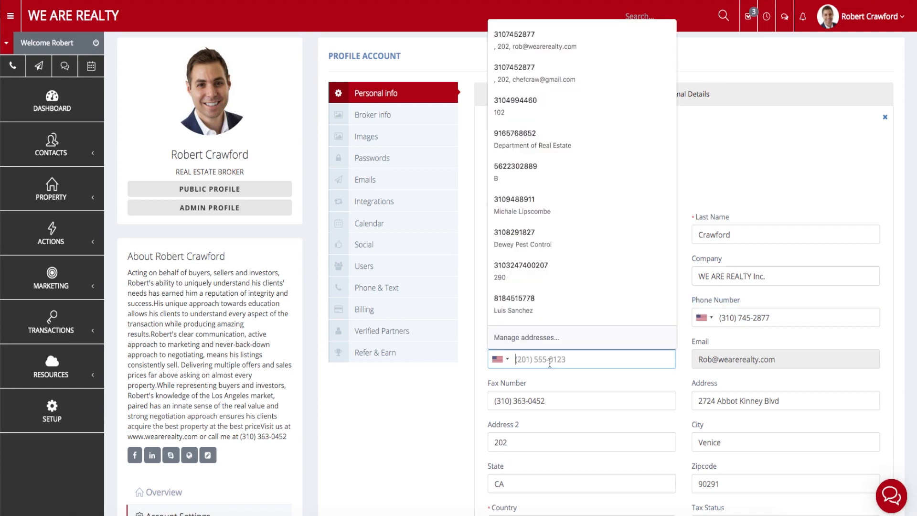
click(505, 362)
click(507, 363)
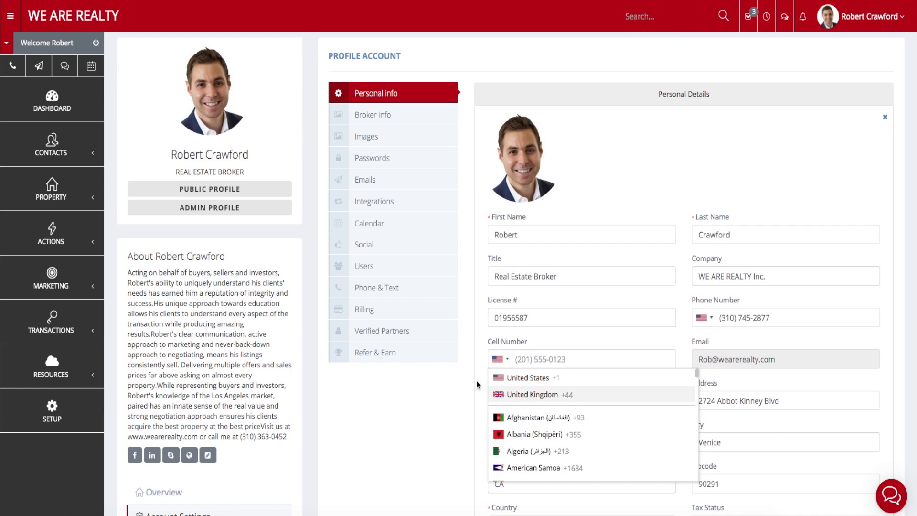
click(508, 378)
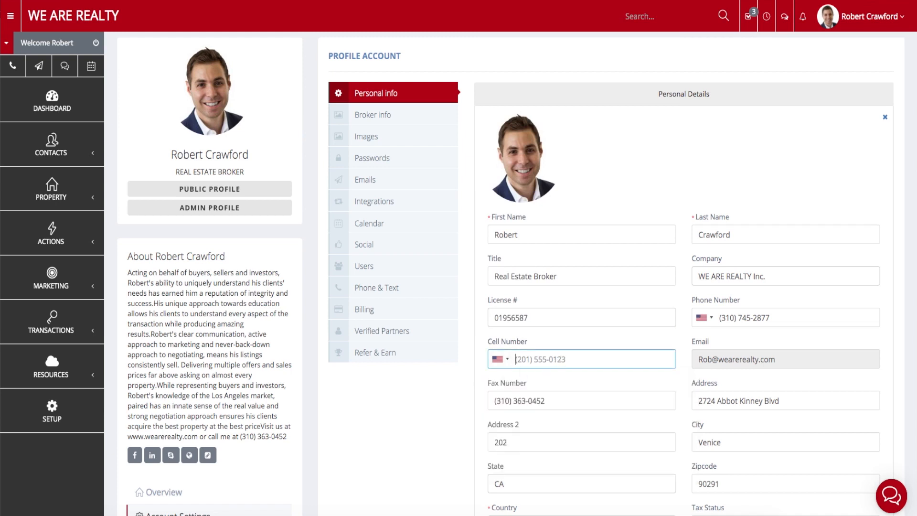
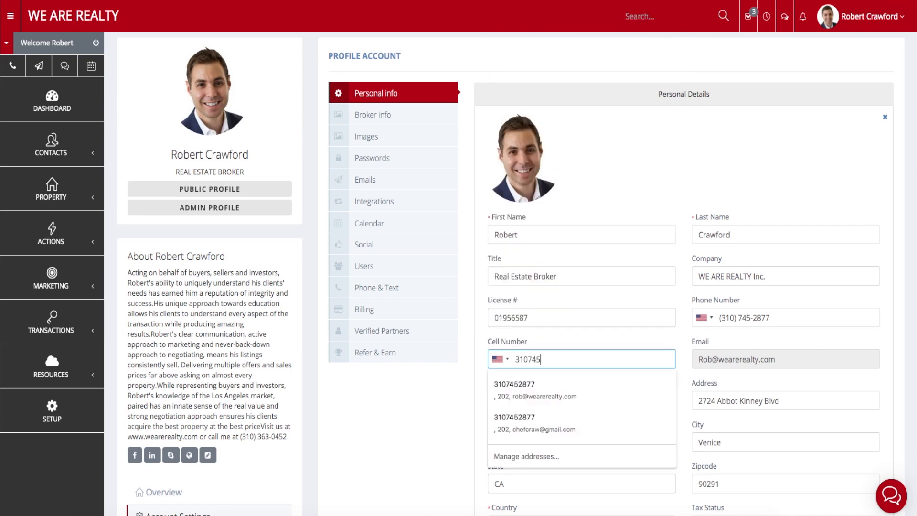
click(467, 331)
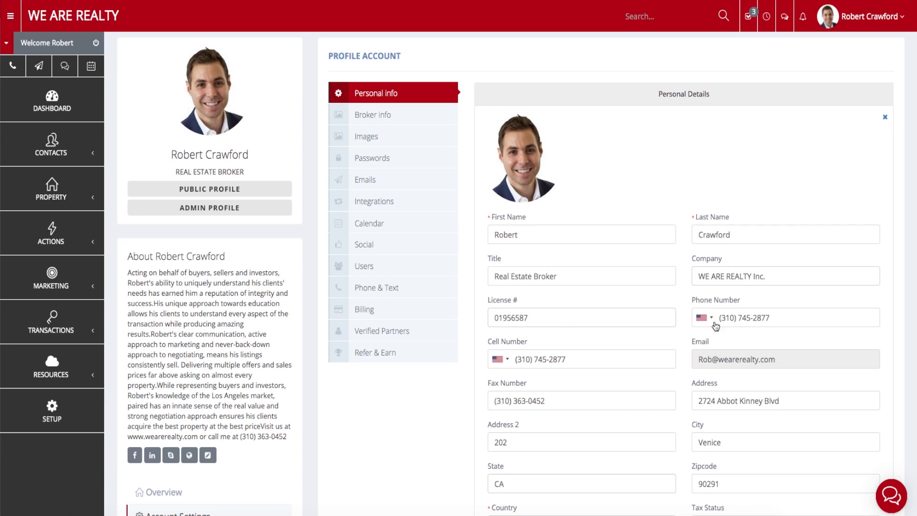
drag(790, 316, 694, 318)
drag(587, 360, 513, 359)
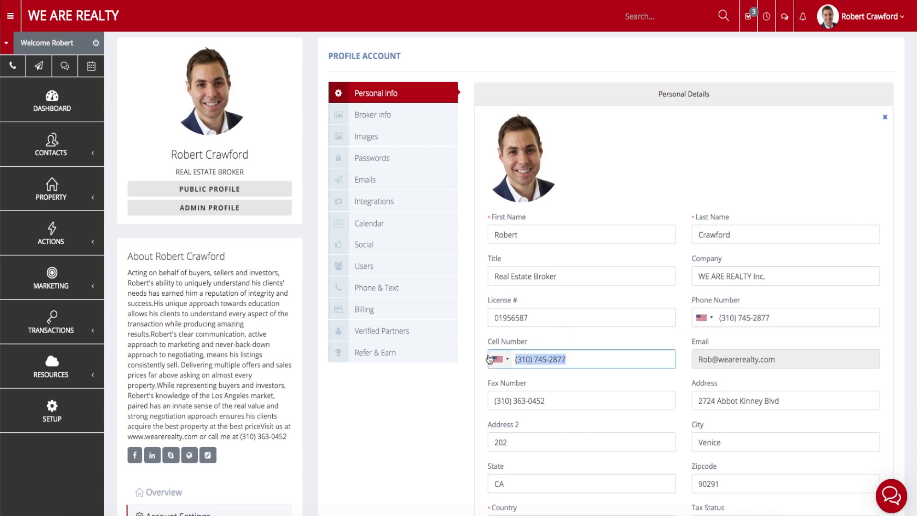
click(569, 142)
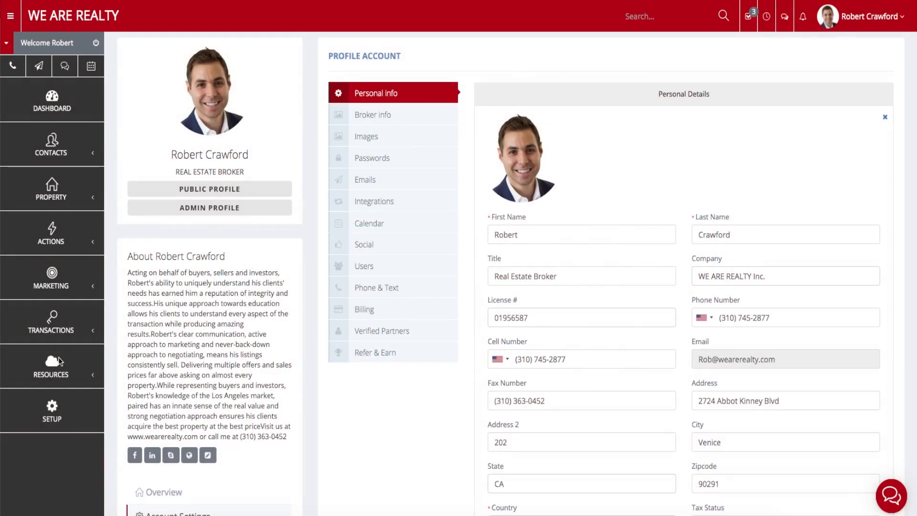
Leave the profile for the Upgrades page and scroll to the active Smart Caller card.
click(853, 21)
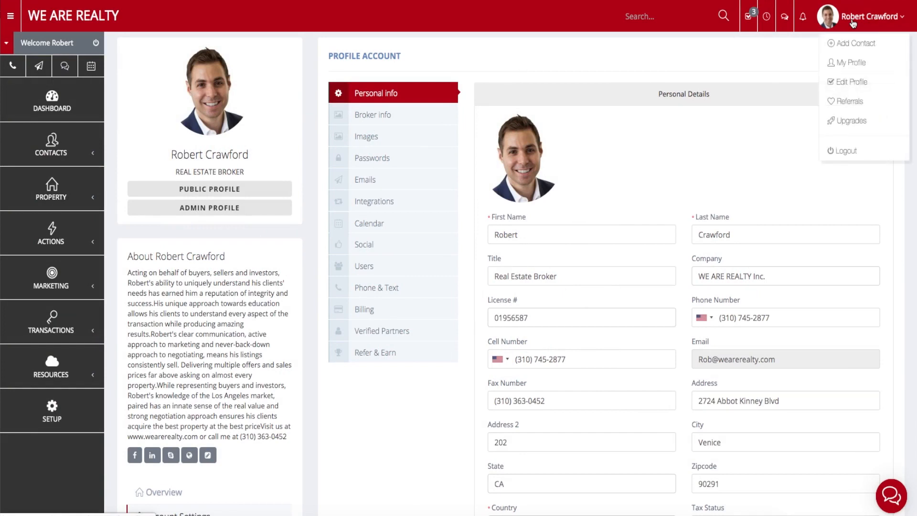
click(860, 126)
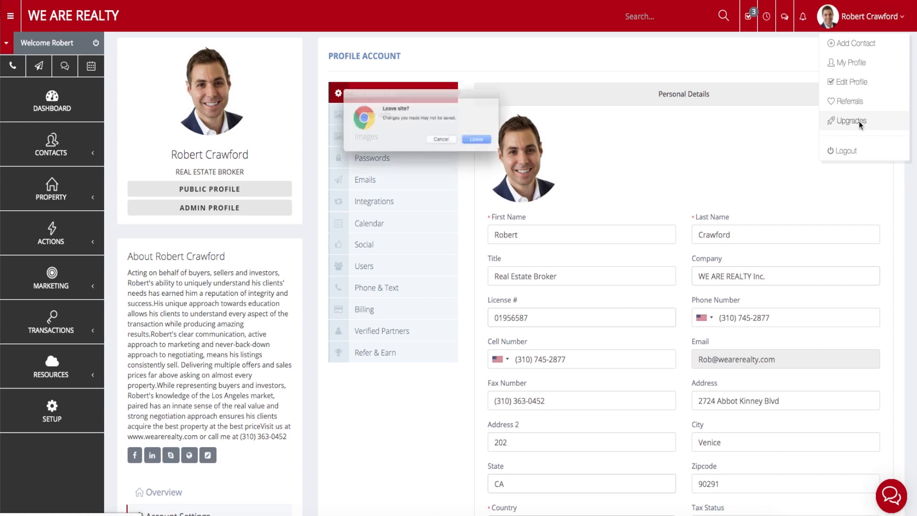
click(491, 145)
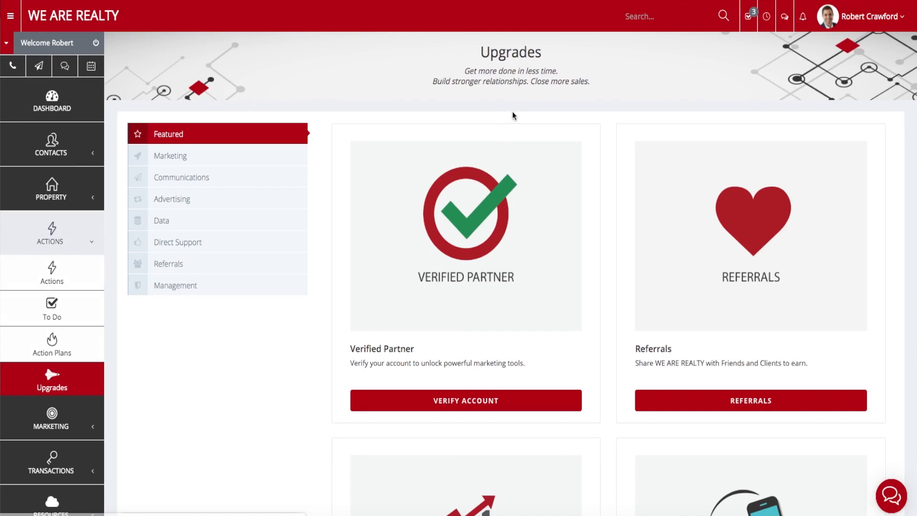
scroll(620, 251, down, 5)
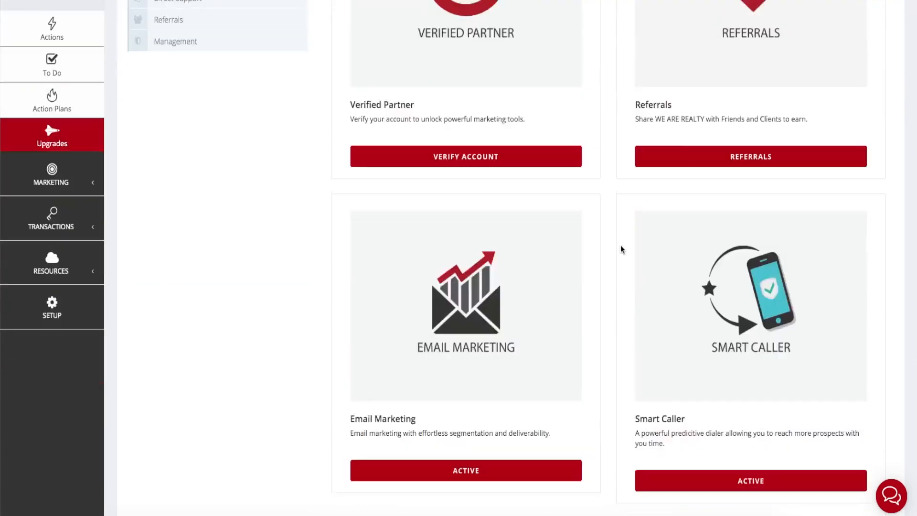
scroll(621, 226, up, 4)
scroll(630, 155, up, 2)
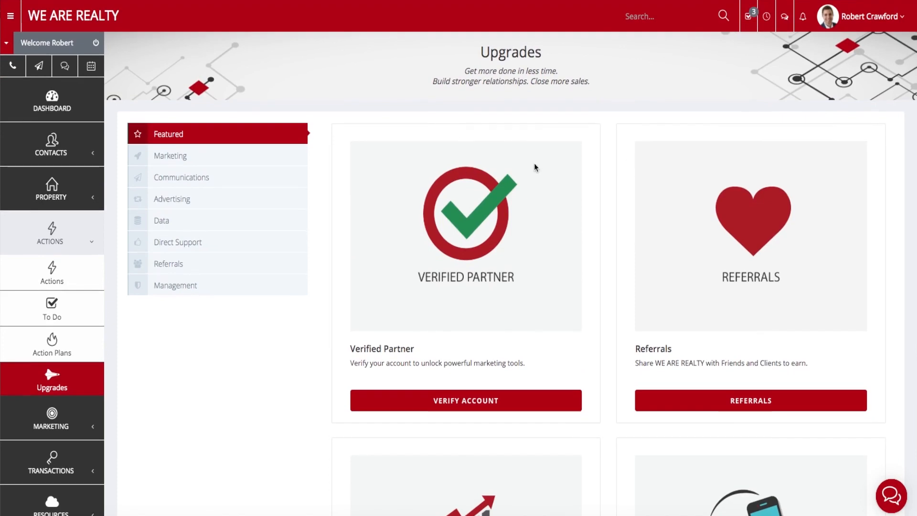
scroll(597, 167, down, 6)
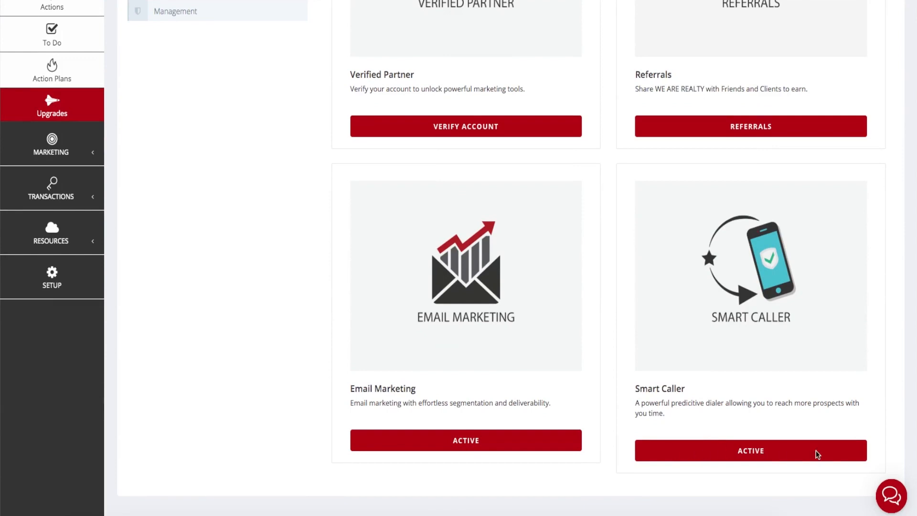
Open Smart Caller details and point out Single Line features: 500 minutes monthly, $0.03 overage.
click(760, 449)
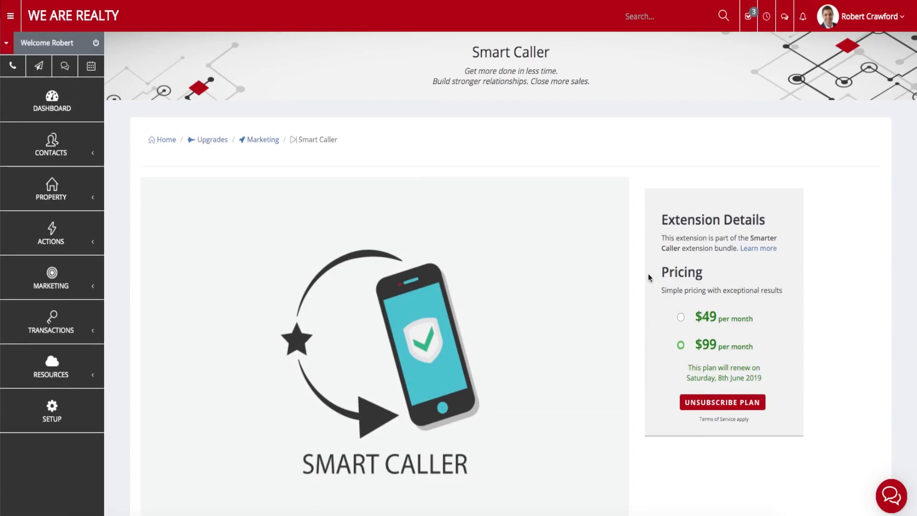
scroll(648, 277, down, 10)
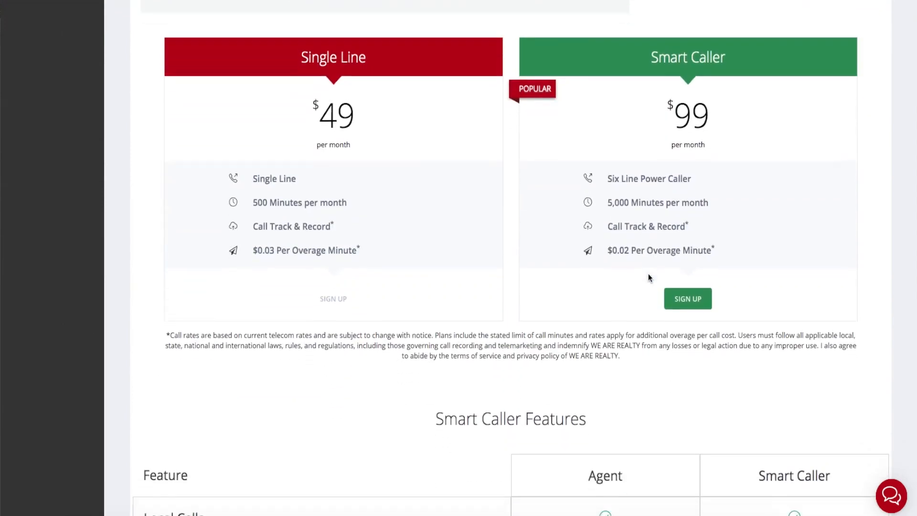
scroll(643, 275, up, 2)
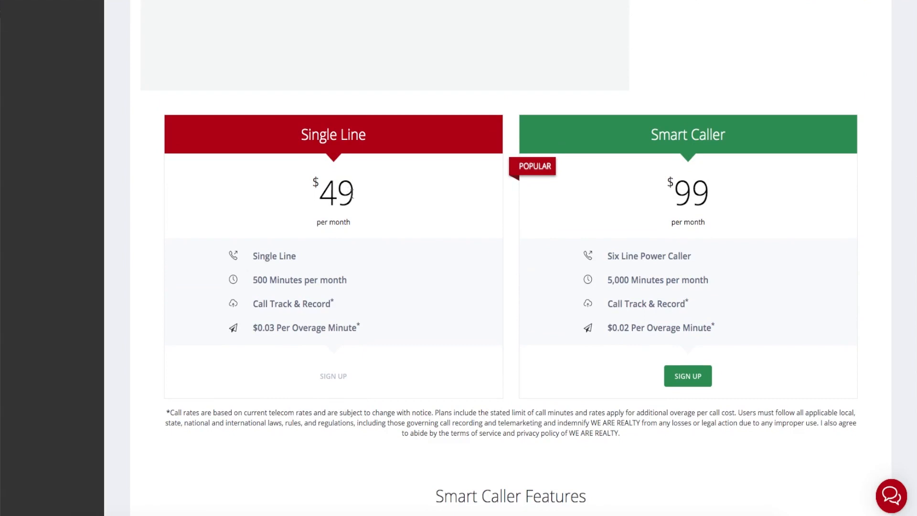
drag(252, 255, 302, 258)
click(307, 231)
drag(251, 256, 301, 257)
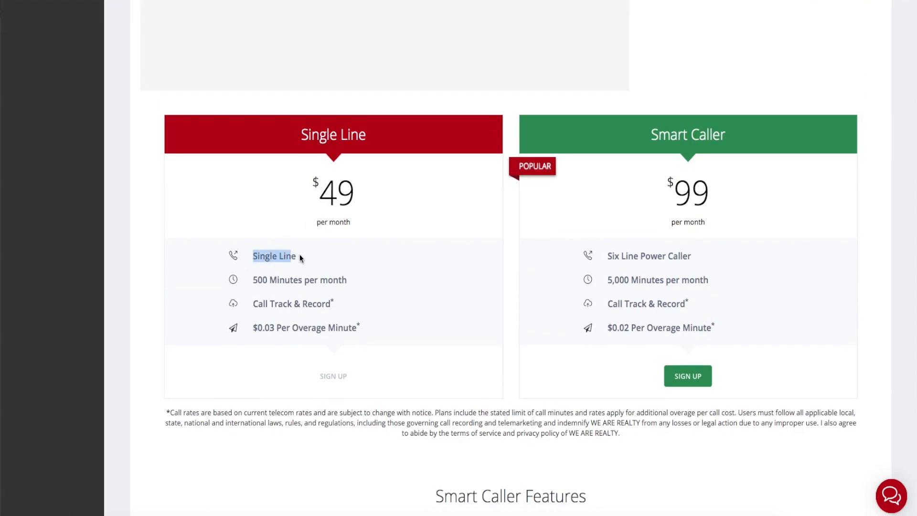
click(306, 258)
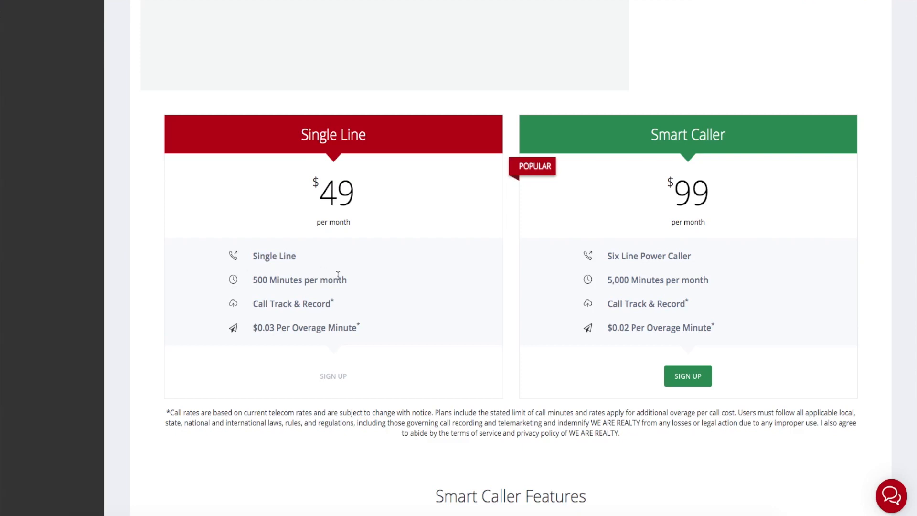
drag(333, 281, 252, 282)
click(253, 283)
drag(253, 329, 274, 329)
click(272, 329)
Point out the $99 Smart Caller plan: Six Line Power Caller, 5,000 minutes monthly, $0.02 overage.
drag(650, 135, 735, 135)
click(741, 137)
drag(608, 257, 695, 259)
click(695, 259)
drag(713, 201, 676, 198)
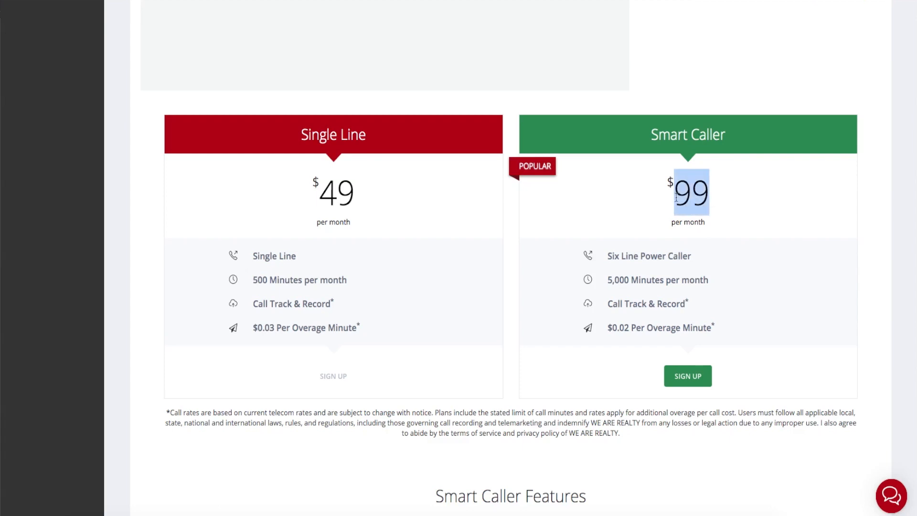
click(677, 199)
drag(608, 280, 709, 280)
click(709, 280)
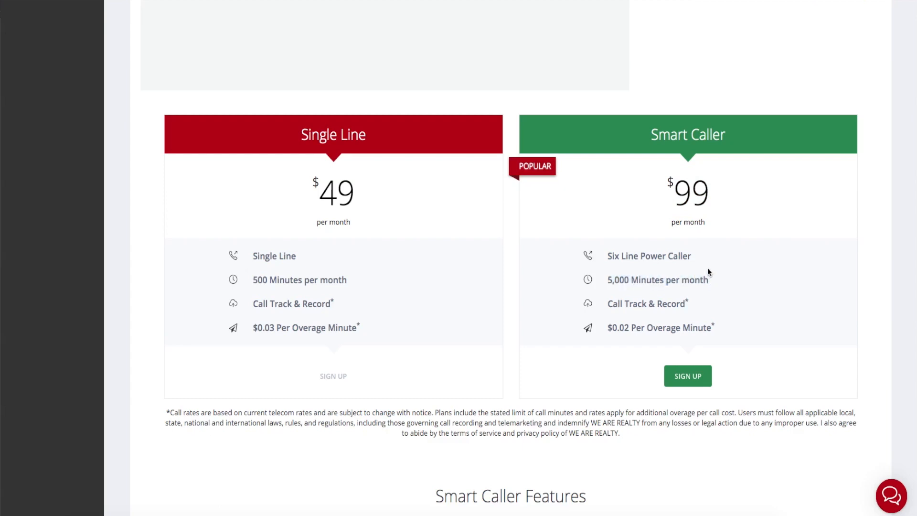
scroll(699, 244, up, 1)
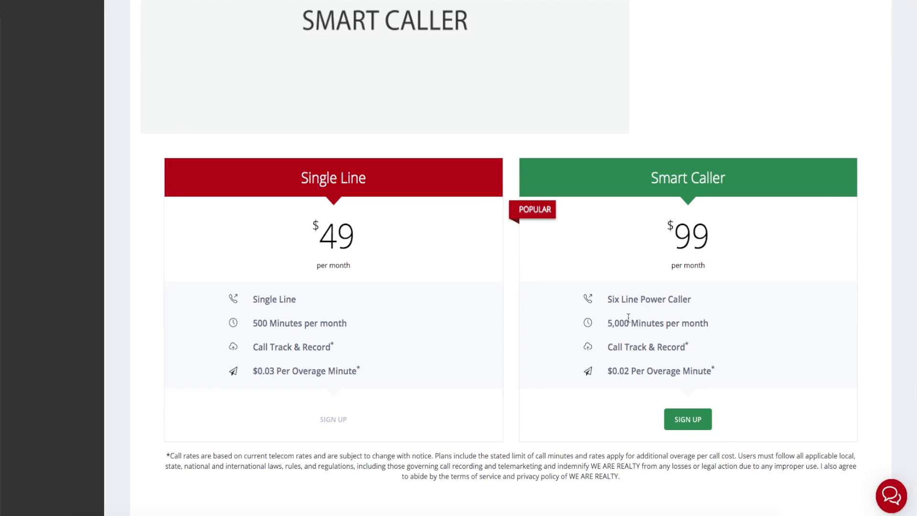
drag(607, 324, 705, 325)
click(715, 326)
drag(613, 371, 624, 370)
click(629, 369)
drag(607, 323, 710, 322)
click(712, 325)
scroll(621, 291, down, 10)
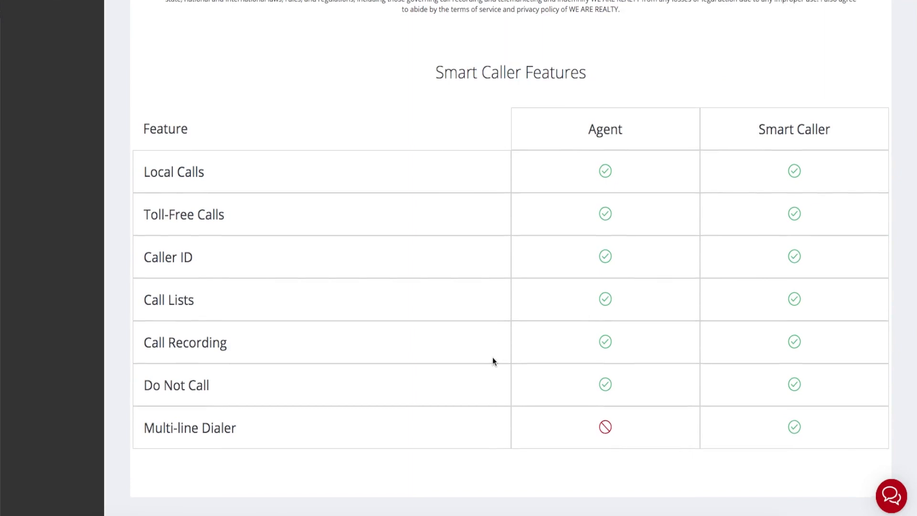
drag(144, 256, 245, 263)
click(241, 267)
drag(150, 170, 204, 171)
drag(146, 214, 247, 213)
click(247, 213)
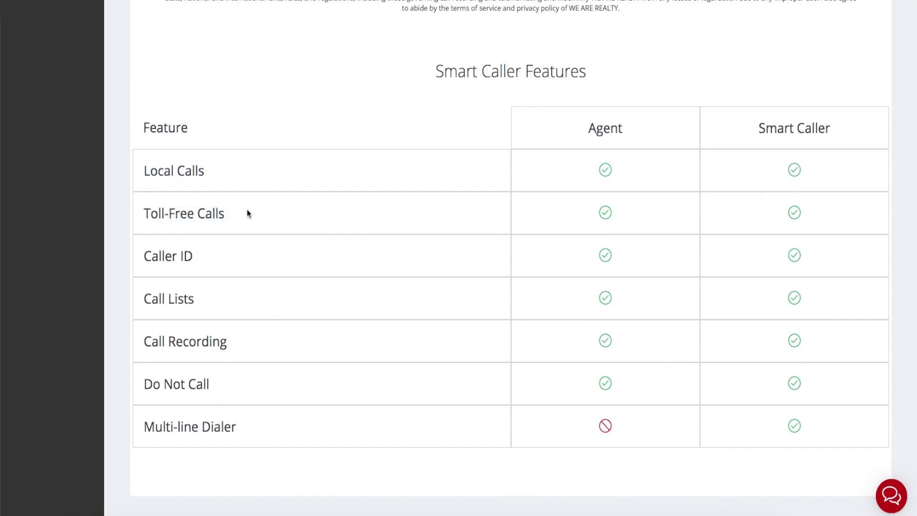
drag(245, 346, 137, 347)
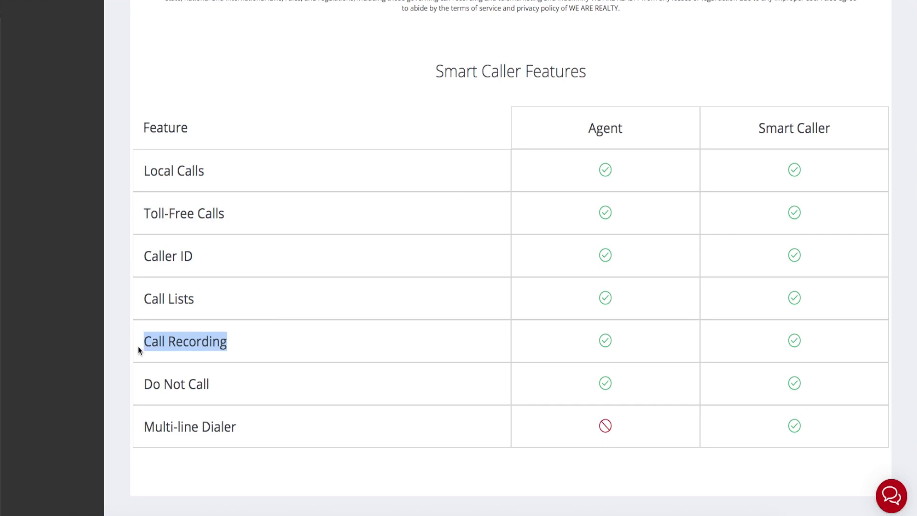
click(139, 352)
drag(139, 385, 221, 386)
click(221, 386)
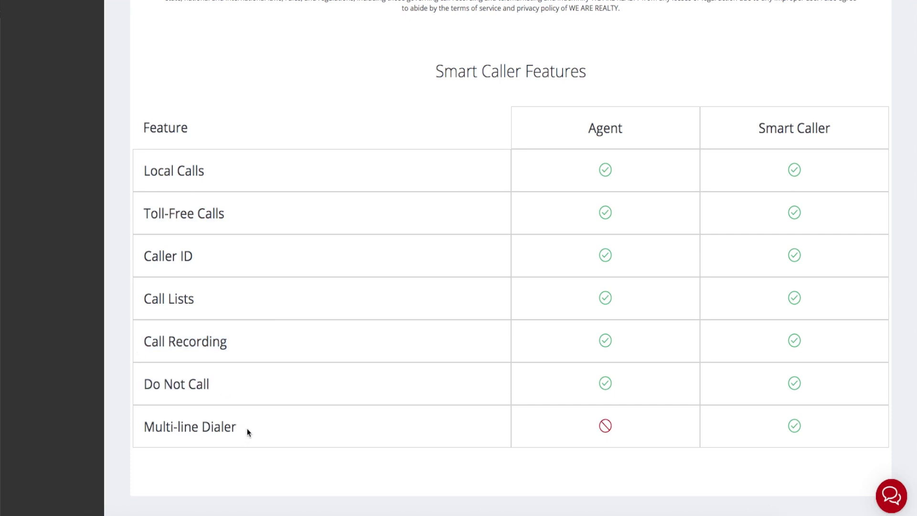
drag(247, 433, 142, 428)
click(145, 427)
scroll(700, 404, up, 10)
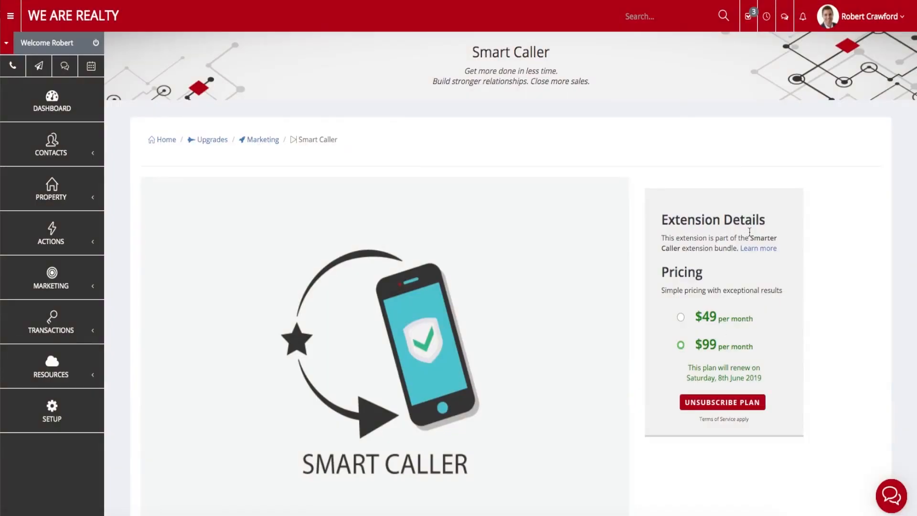
Open the Phone & Text tab of Profile Account via Edit Profile.
click(855, 28)
click(847, 81)
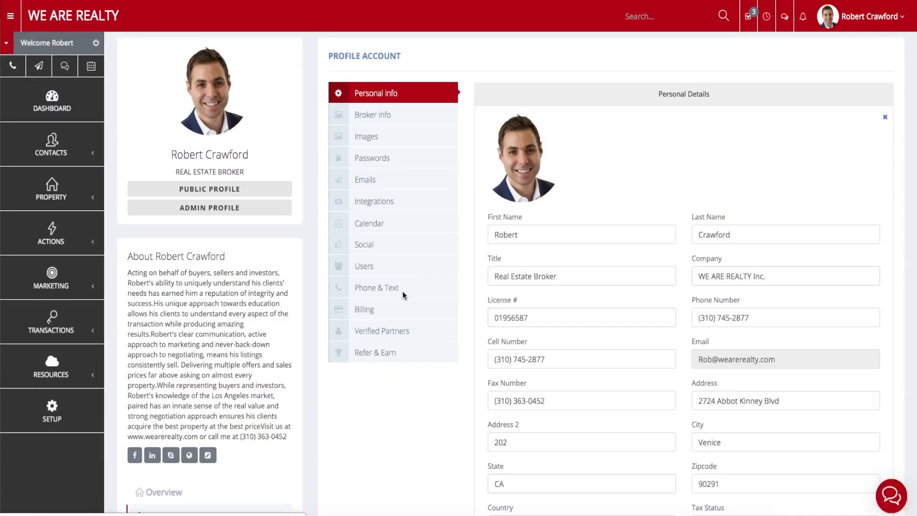
click(403, 295)
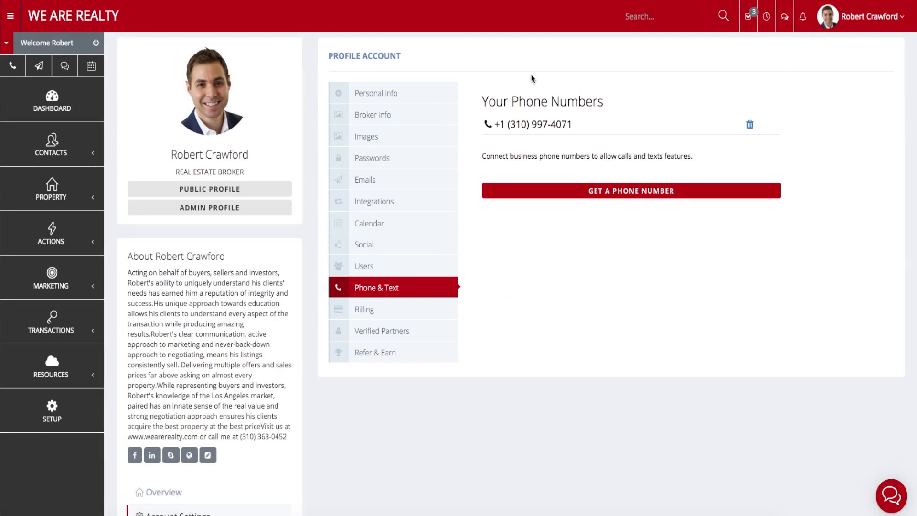
Point out the single connected business number under Your Phone Numbers.
scroll(489, 89, down, 1)
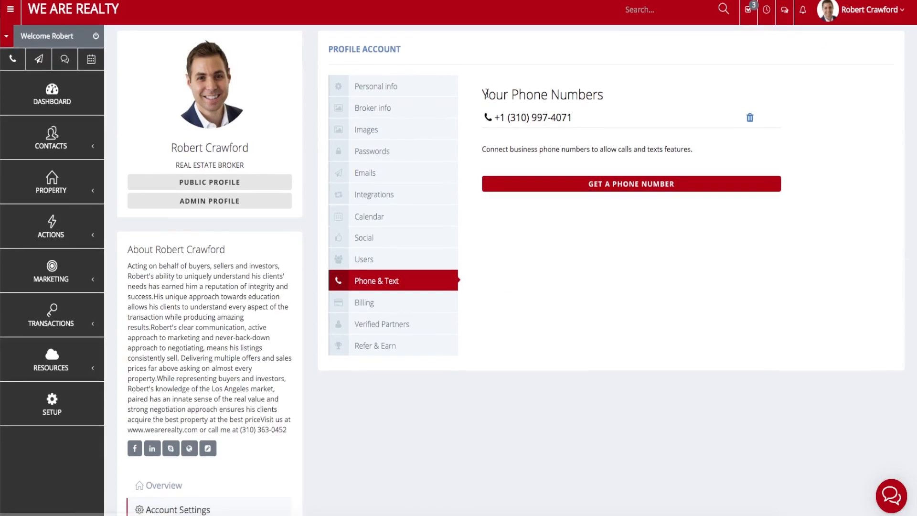
drag(479, 94, 646, 89)
click(657, 90)
scroll(640, 100, up, 1)
scroll(606, 100, down, 1)
scroll(590, 86, up, 1)
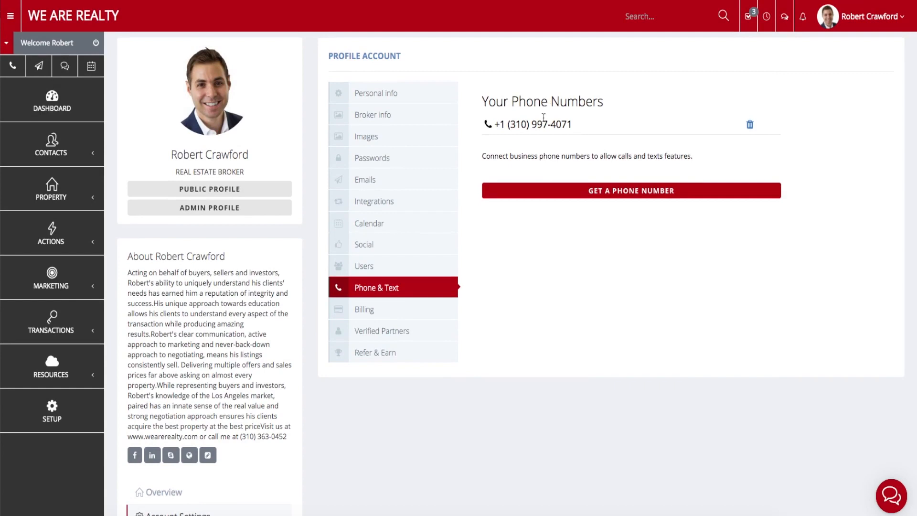
drag(570, 125, 495, 124)
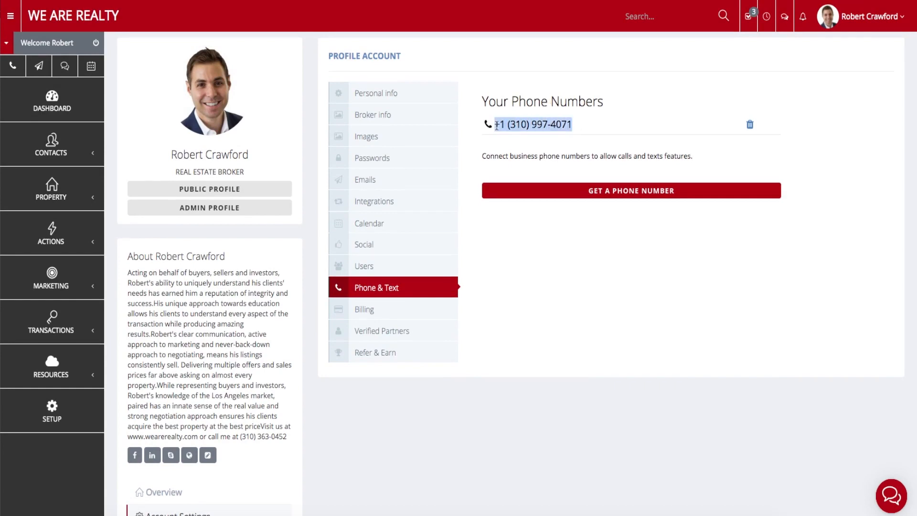
click(511, 120)
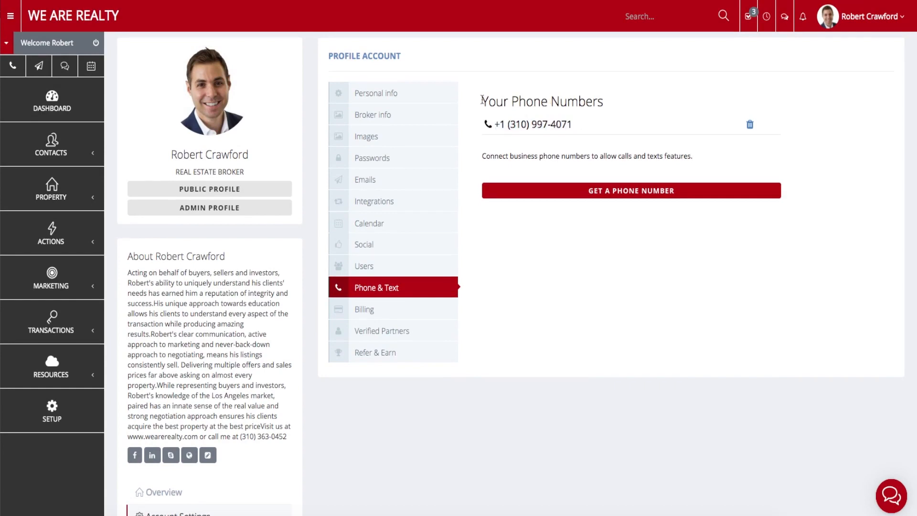
Search Local United States numbers in area code 310 and choose one at $2.99/Month.
click(644, 199)
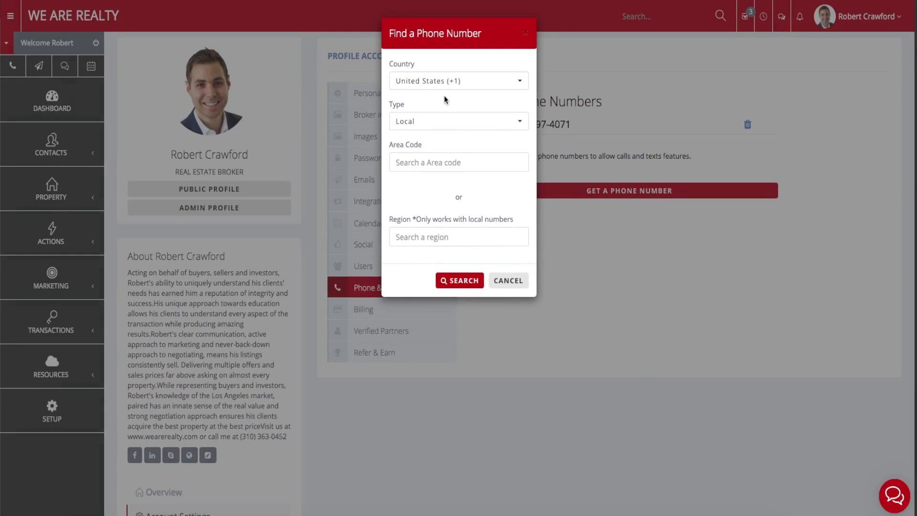
click(452, 86)
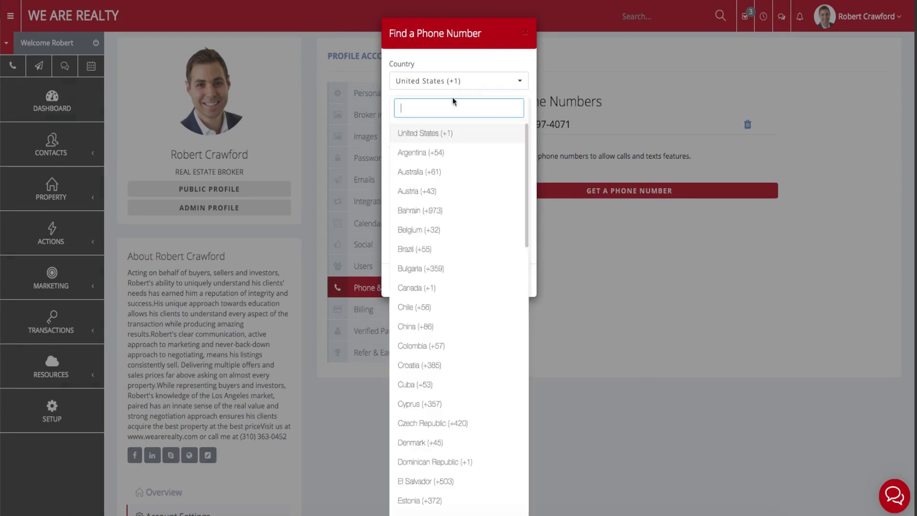
click(433, 66)
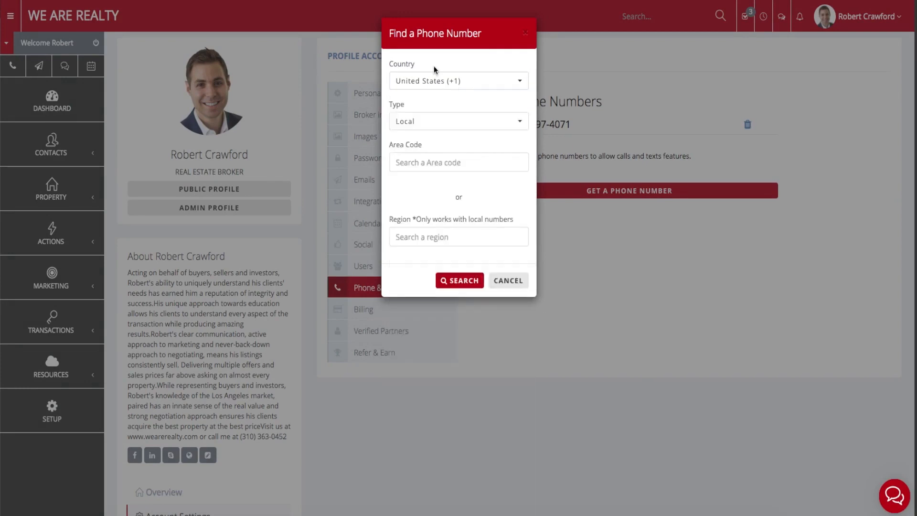
click(429, 125)
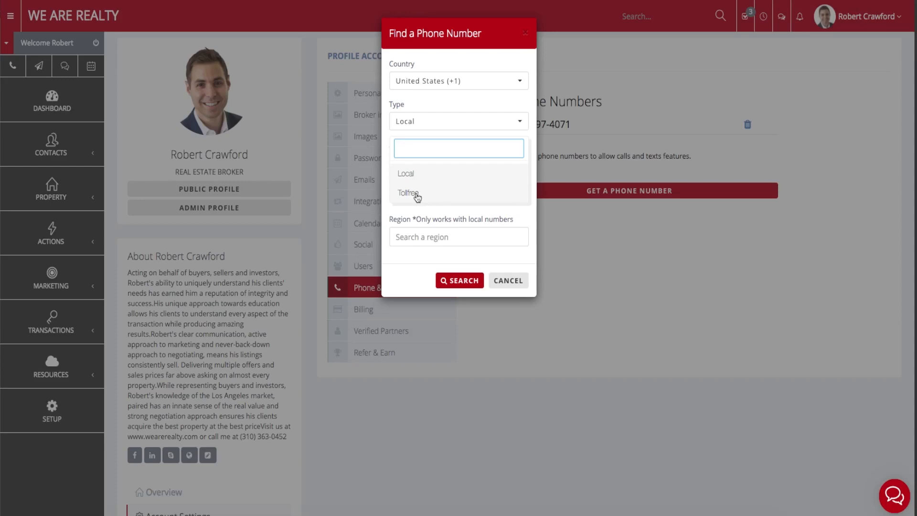
click(415, 176)
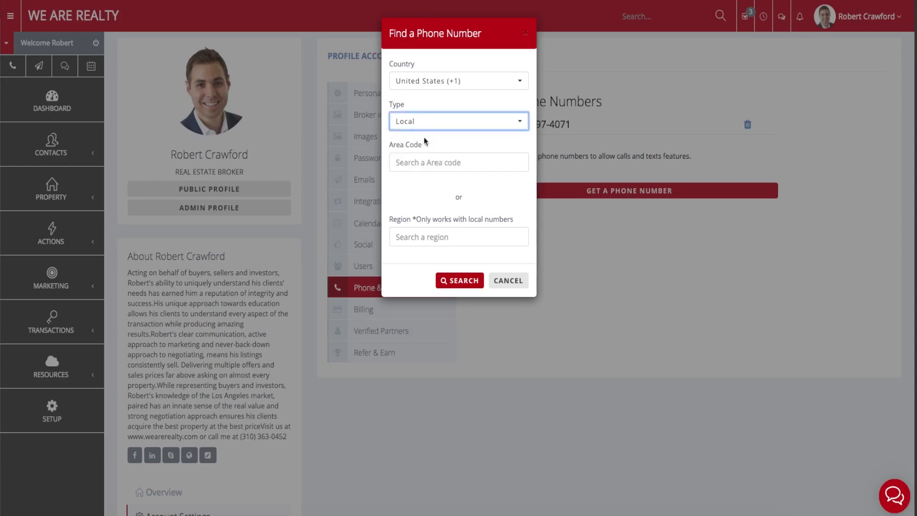
click(415, 165)
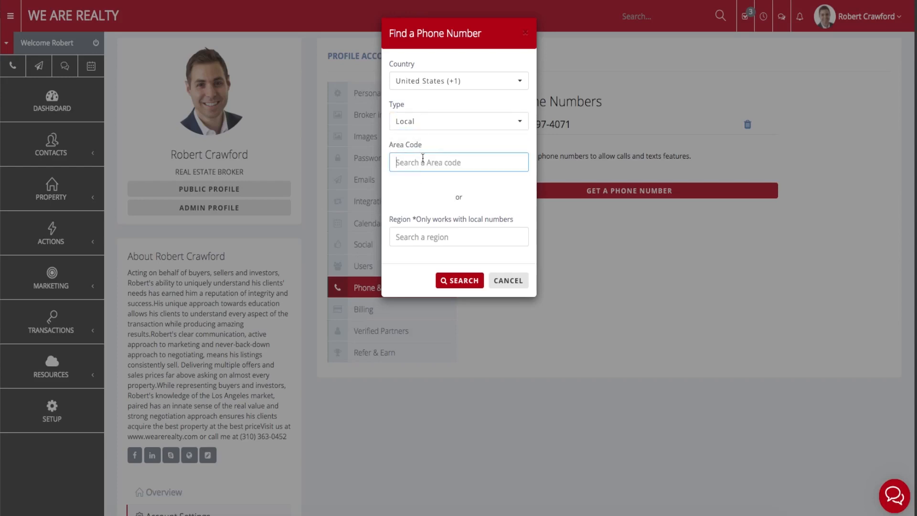
text(310)
click(444, 281)
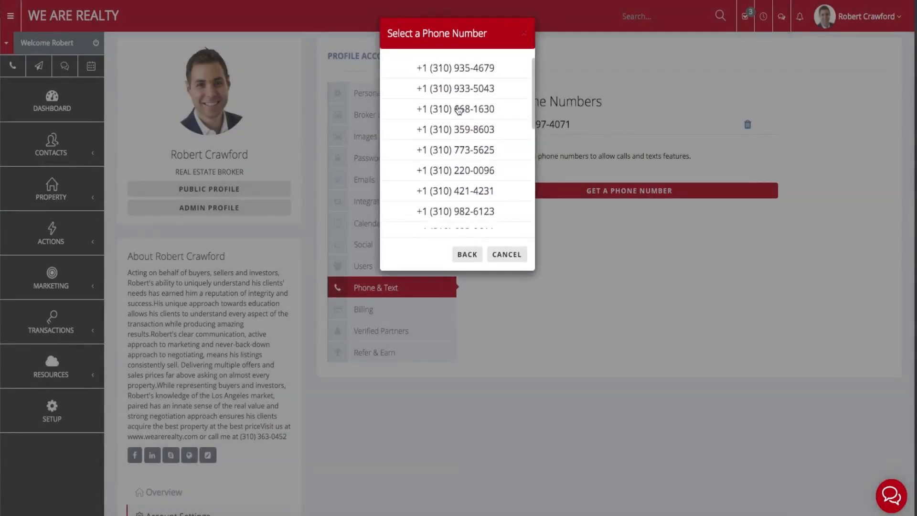
scroll(473, 91, down, 5)
scroll(473, 91, up, 5)
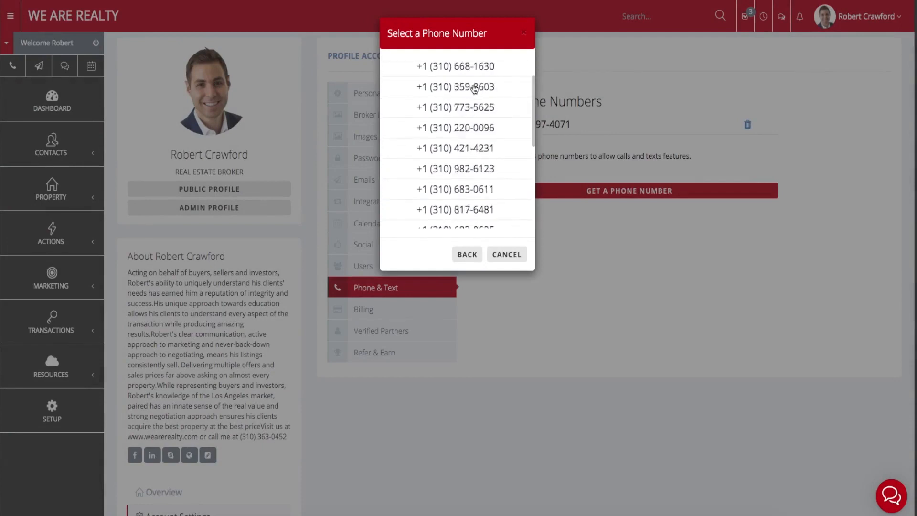
click(452, 89)
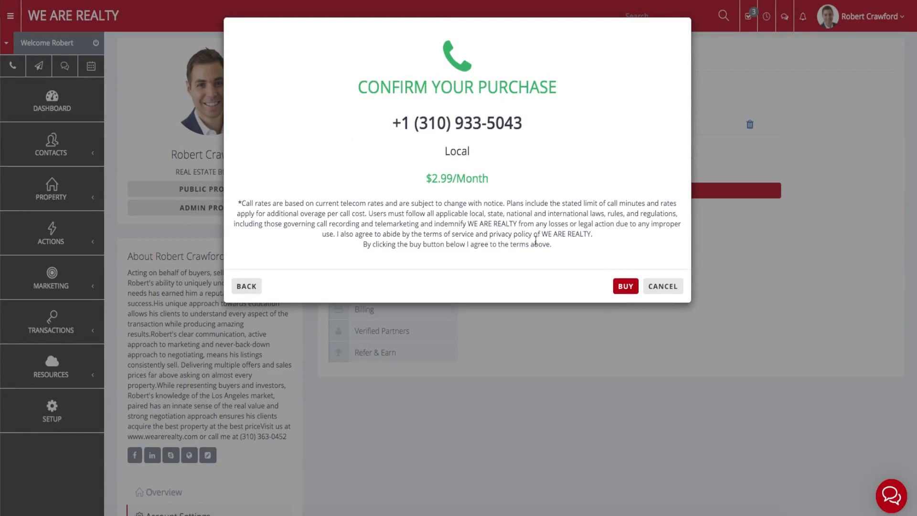
Cancel the number purchase and point out the one remaining business phone number.
click(666, 288)
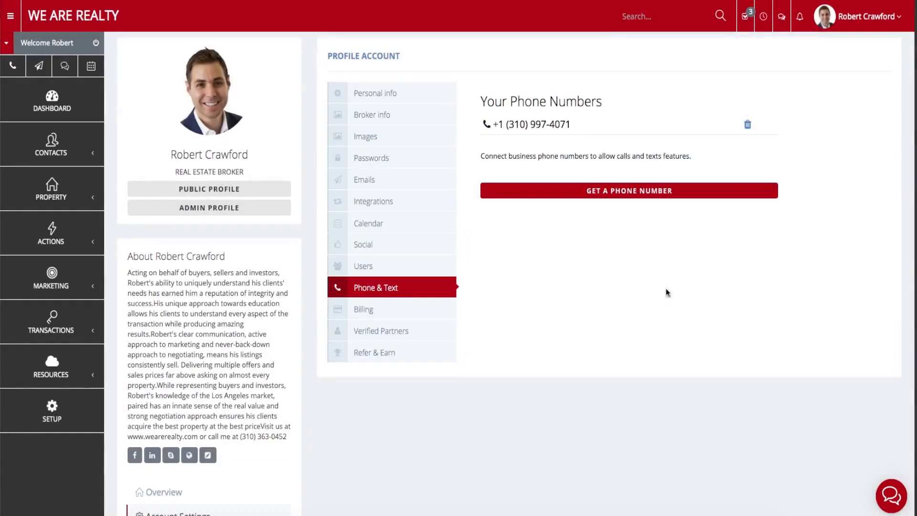
drag(584, 125, 484, 126)
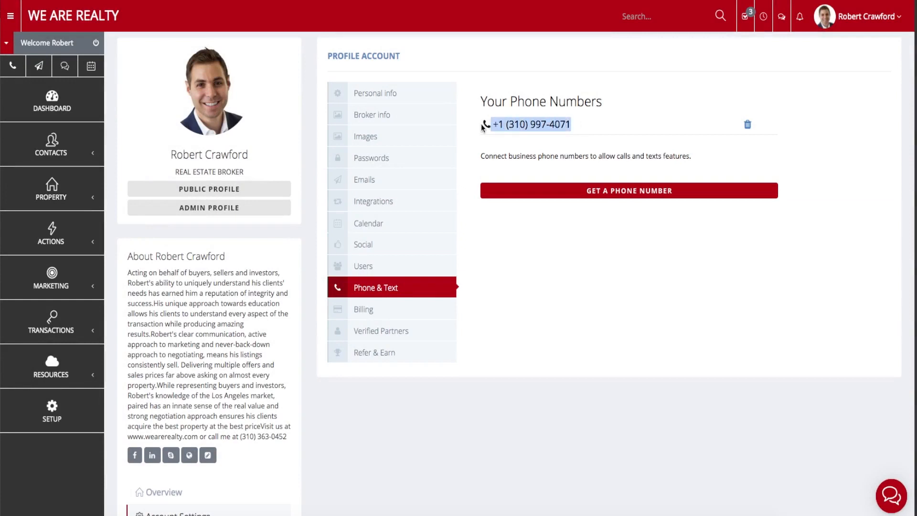
click(535, 126)
drag(583, 126, 492, 125)
click(512, 125)
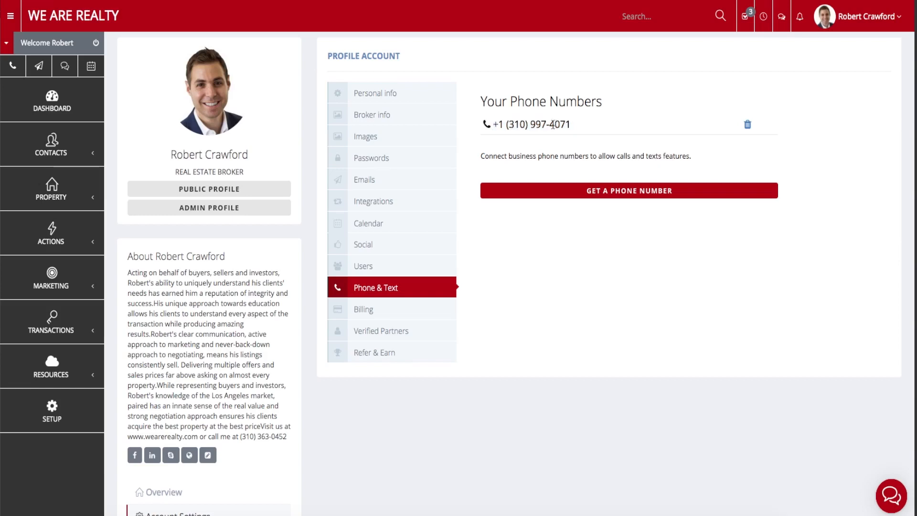
mouse_move(568, 125)
mouse_down()
mouse_move(495, 126)
mouse_move(576, 128)
mouse_up()
click(494, 126)
click(578, 129)
drag(575, 126, 505, 127)
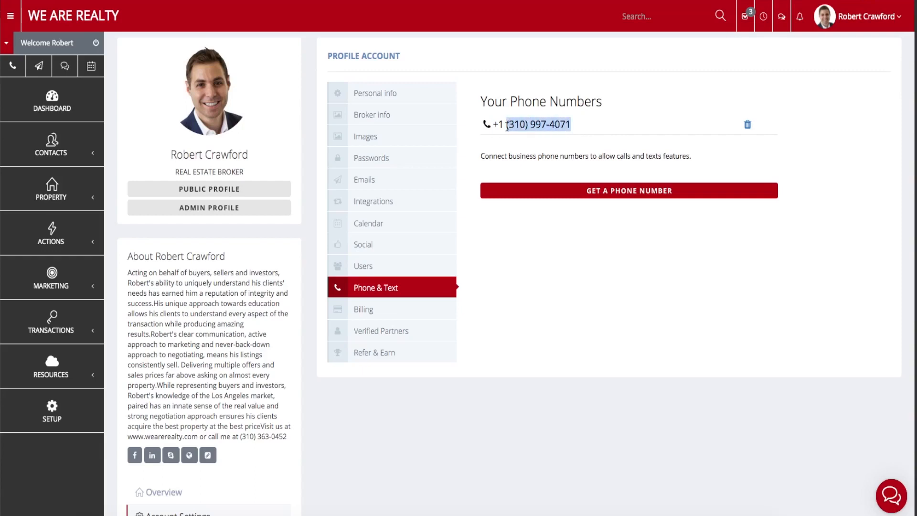
click(522, 143)
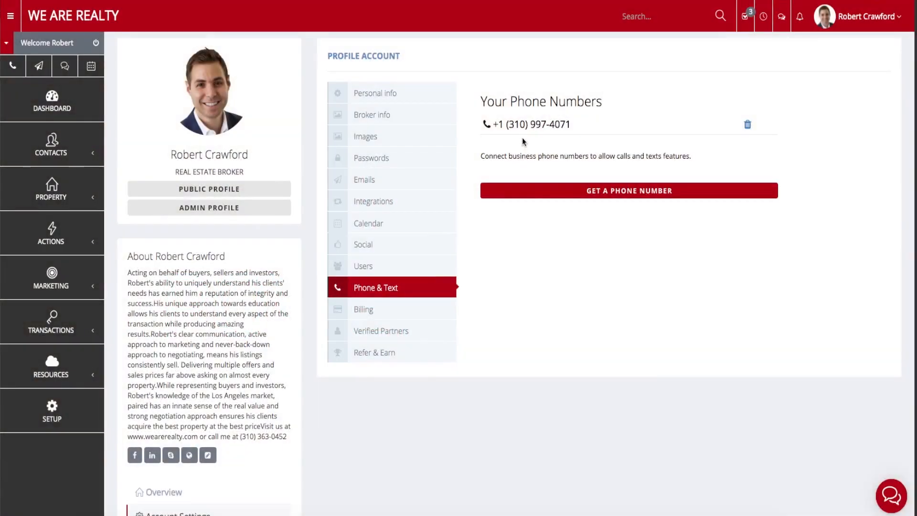
Leave the profile for the dashboard and open the calls overview from Contacts Today.
click(67, 110)
click(484, 147)
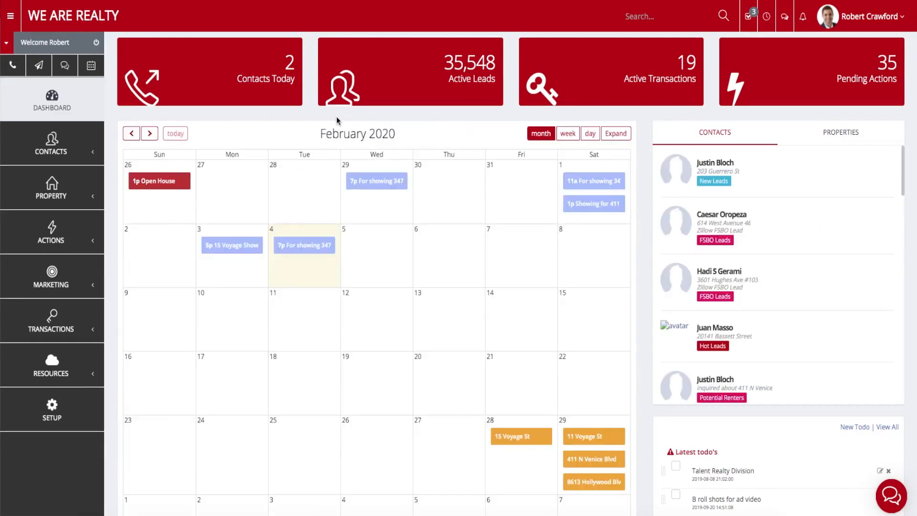
click(253, 80)
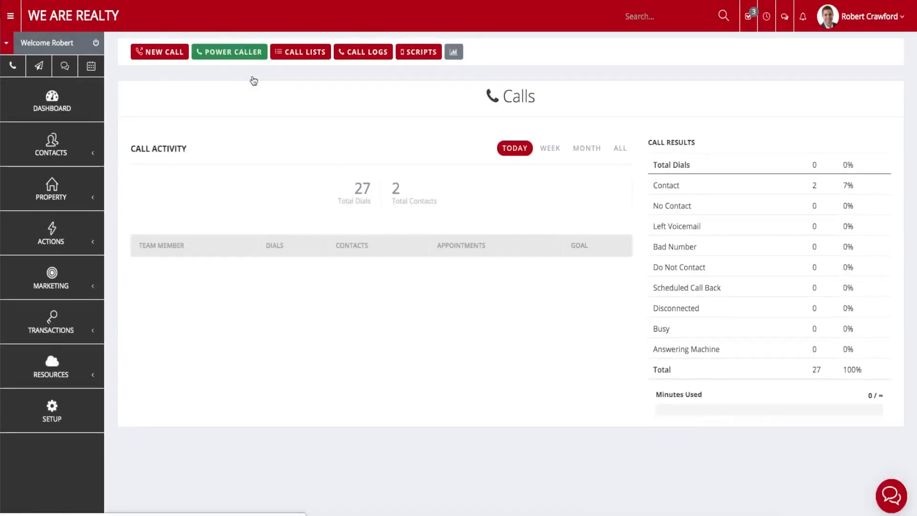
Open the property Map from the sidebar's Property section, showing 96 nearby listings.
click(84, 284)
click(84, 284)
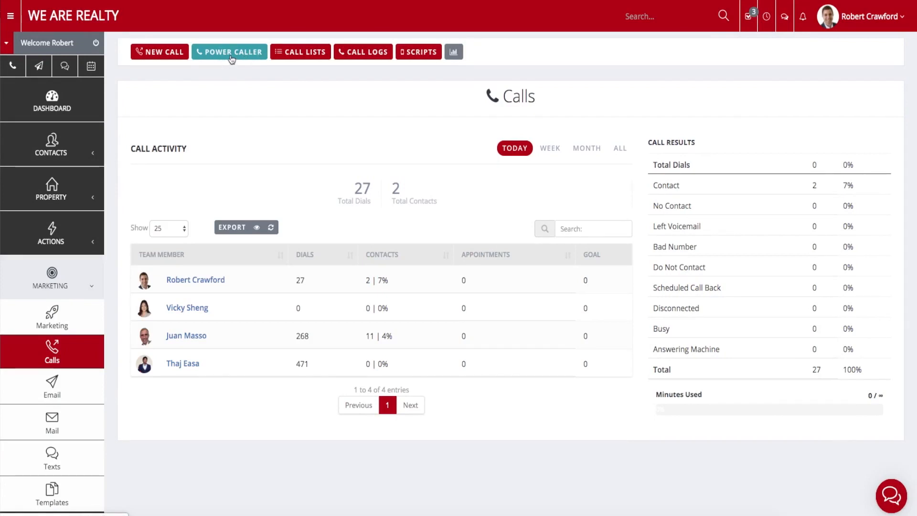
click(52, 188)
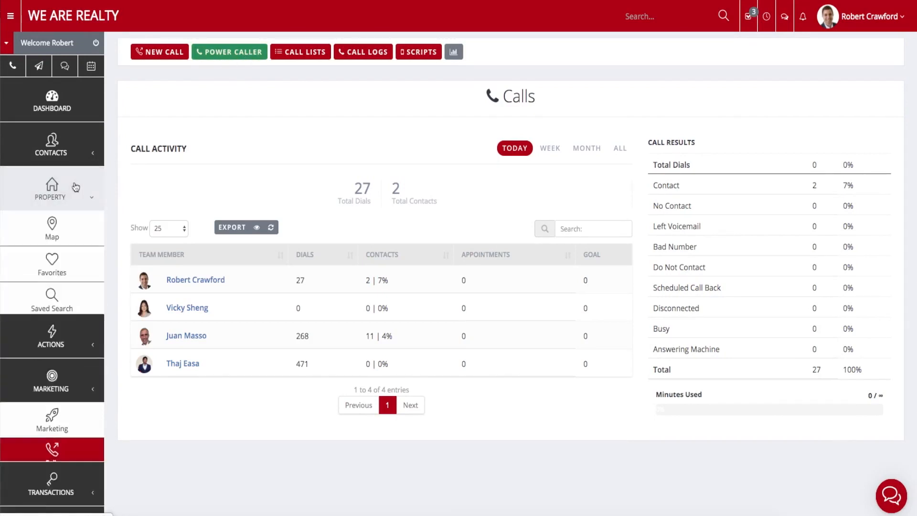
click(66, 234)
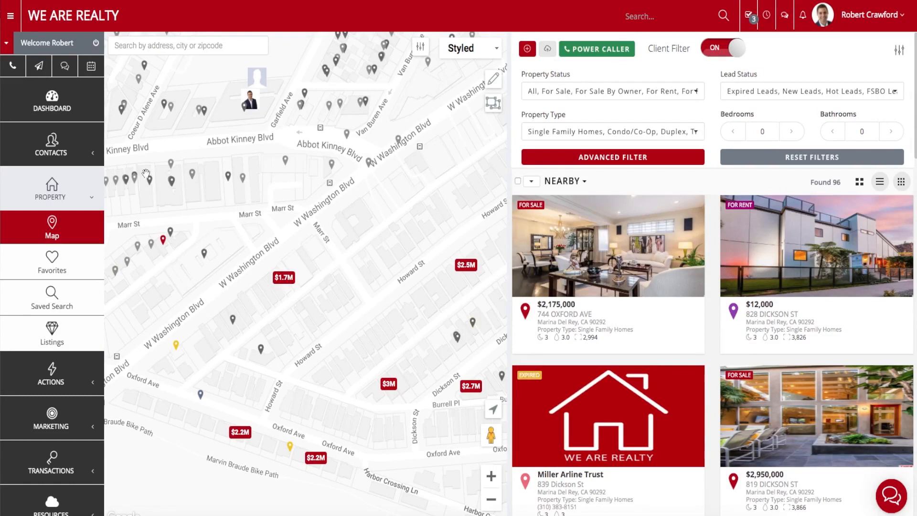
Expand and collapse the sidebar's Contacts section, then reopen the Property section.
click(66, 154)
click(66, 150)
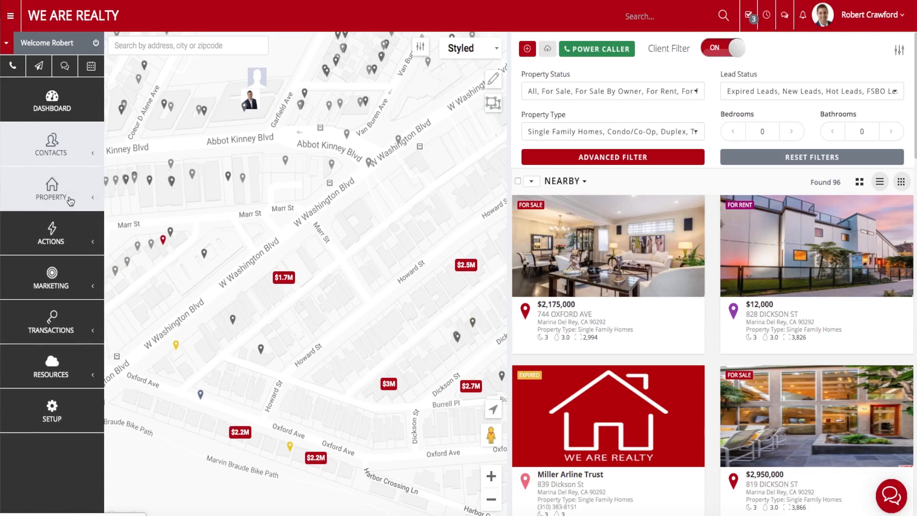
click(67, 196)
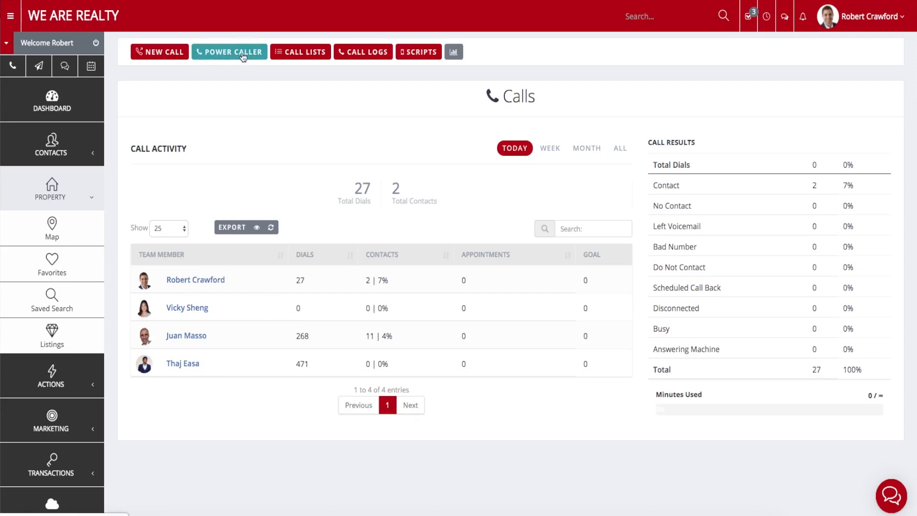
Review Power Caller Settings: 90210 Master Call List, 6 Lines, Connect Call, 15 Seconds, recording On.
click(224, 56)
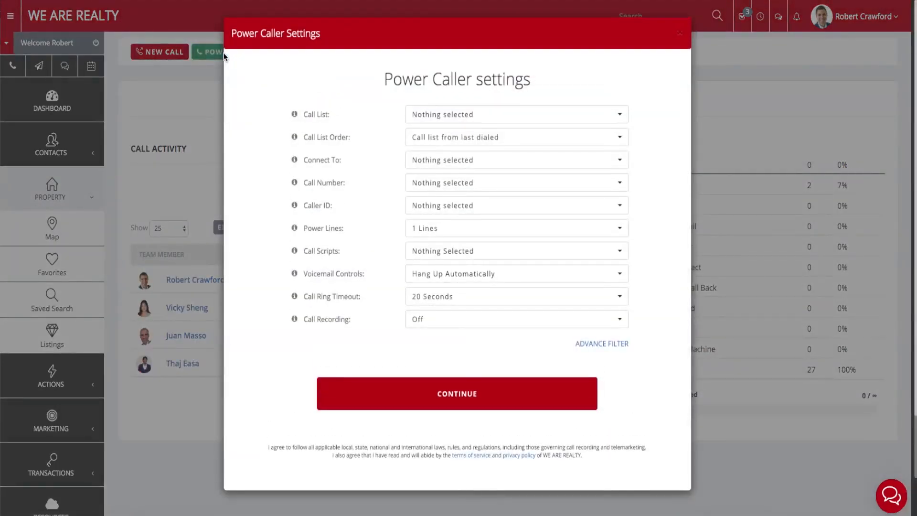
drag(382, 74, 342, 81)
click(537, 84)
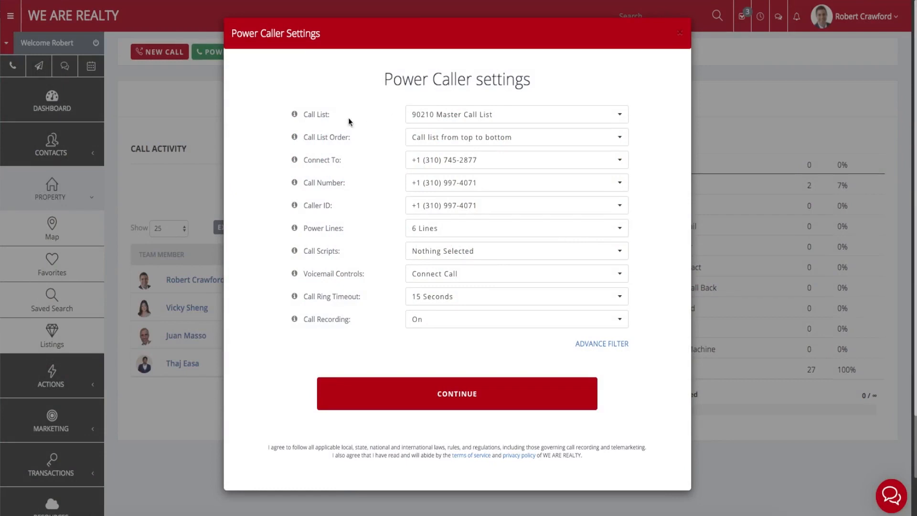
drag(334, 118, 300, 116)
drag(353, 167, 302, 161)
drag(358, 187, 292, 182)
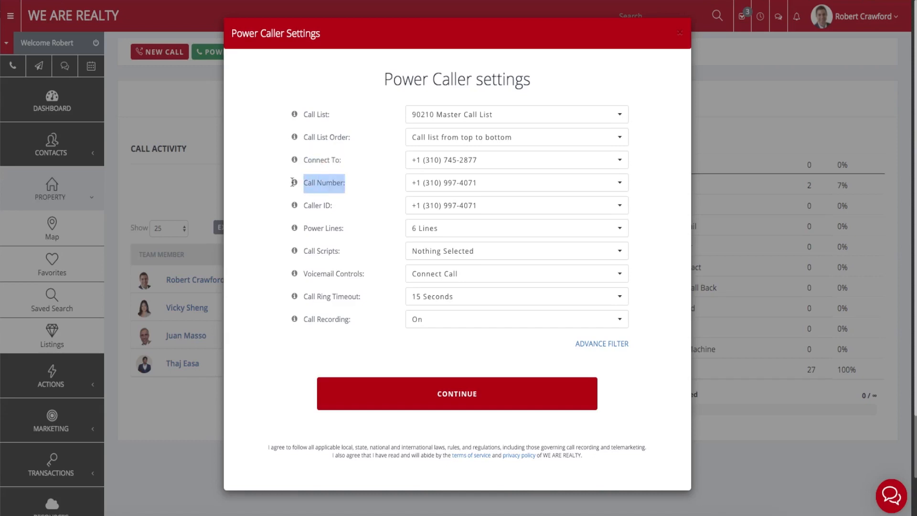
drag(334, 206, 301, 205)
drag(358, 233, 300, 227)
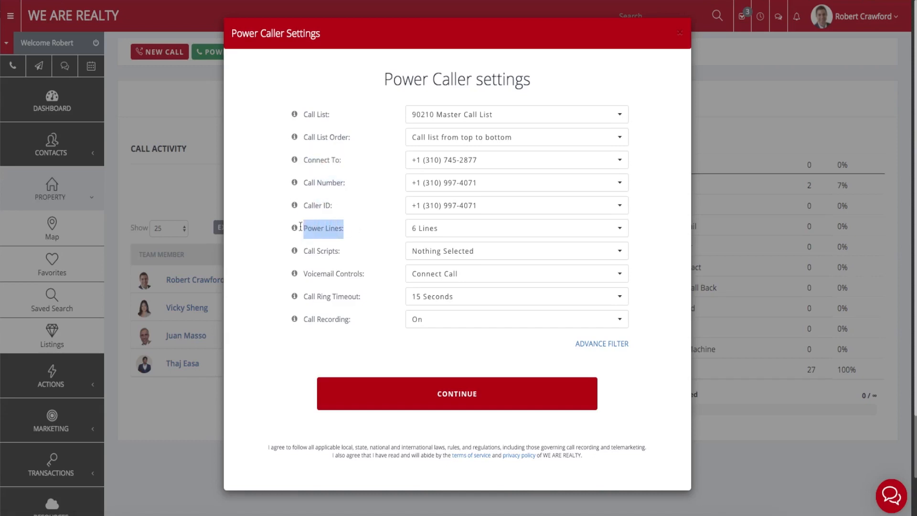
click(361, 226)
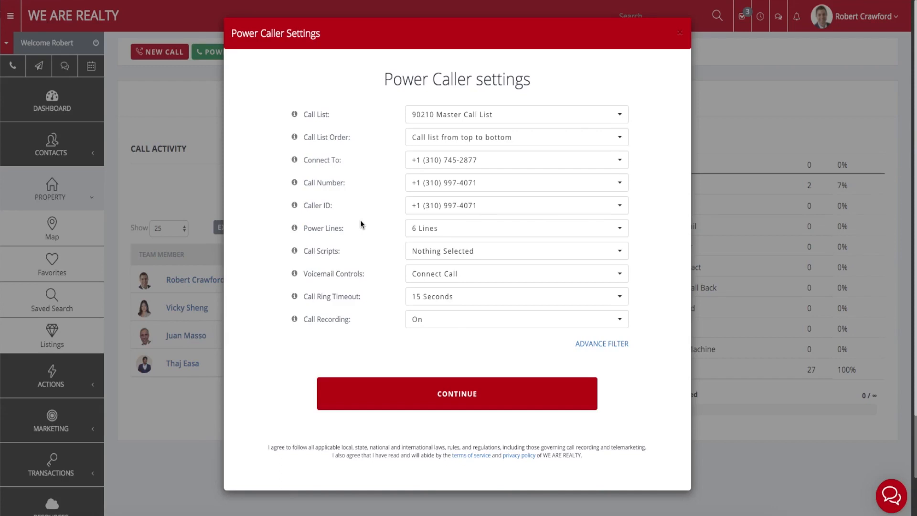
click(440, 114)
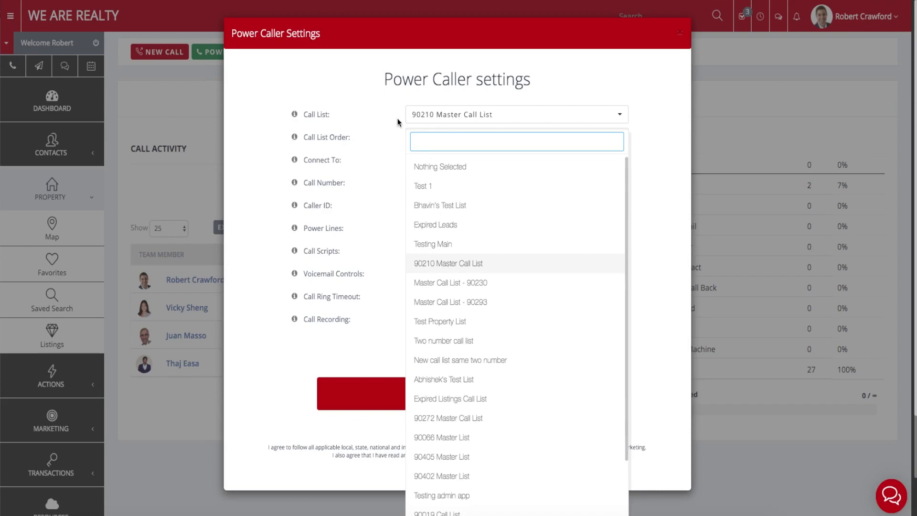
Switch the Power Caller call list to 90019 Call List.
click(440, 324)
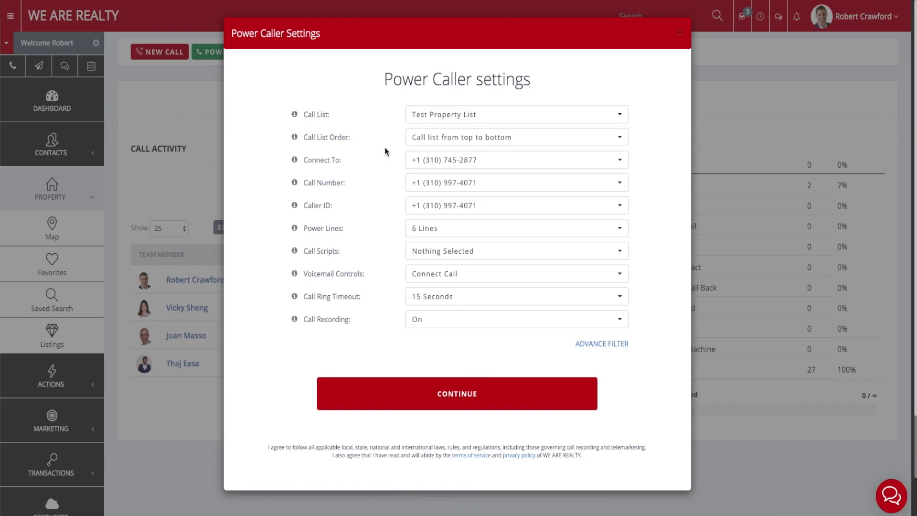
click(451, 116)
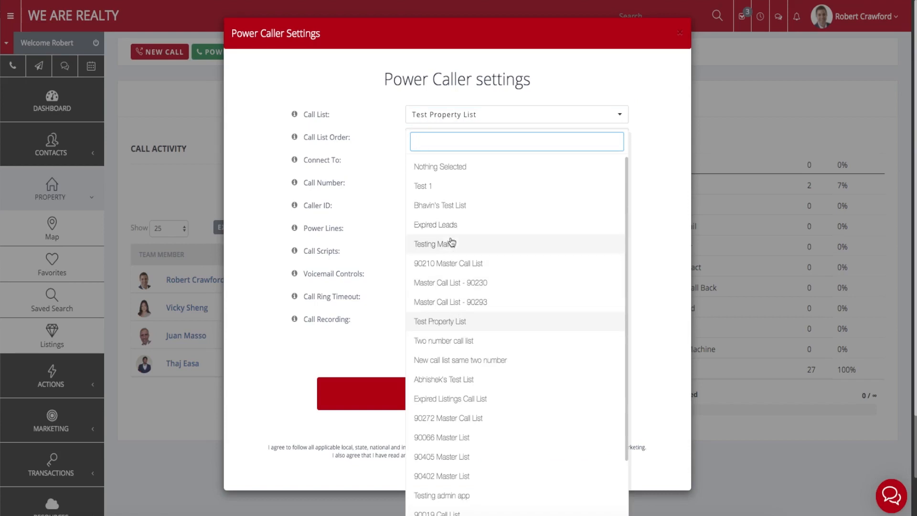
scroll(456, 438, down, 2)
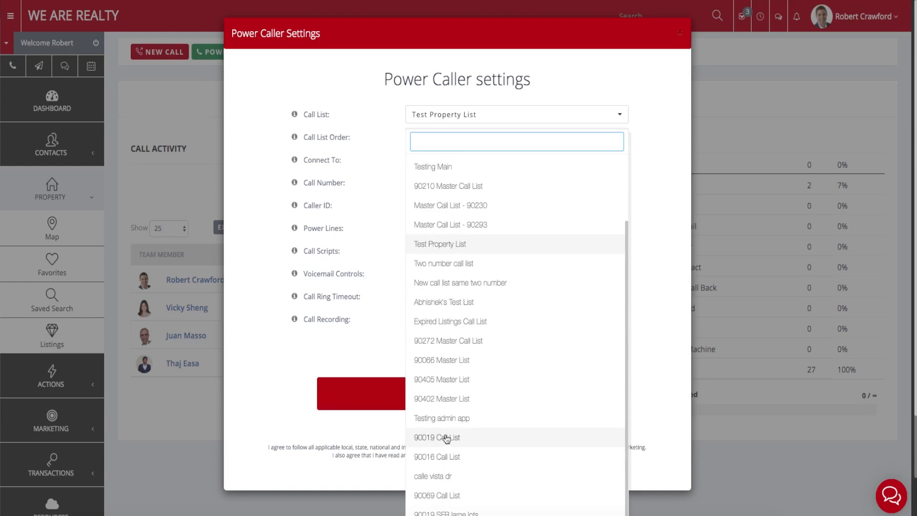
click(446, 437)
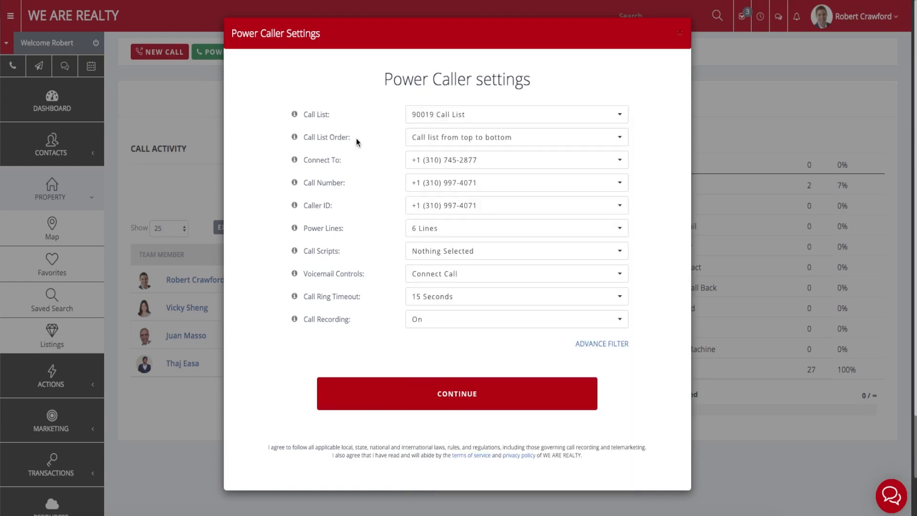
Keep Call List Order set to 'Call list from top to bottom'.
mouse_move(305, 139)
mouse_down()
mouse_move(345, 139)
mouse_move(296, 140)
mouse_up()
mouse_move(296, 137)
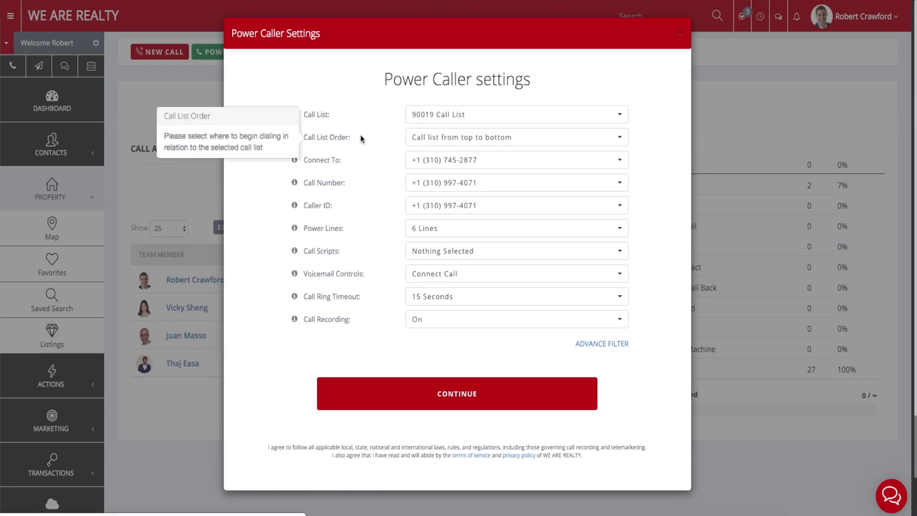
click(453, 139)
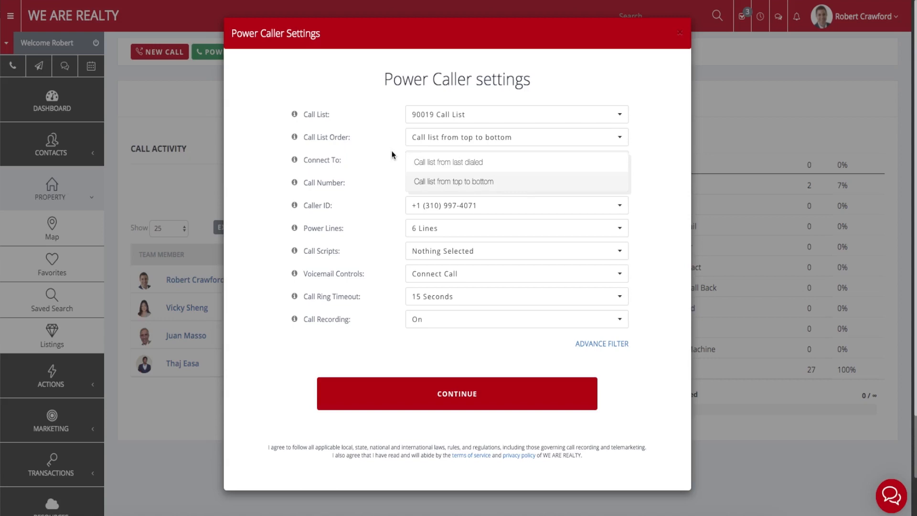
click(419, 140)
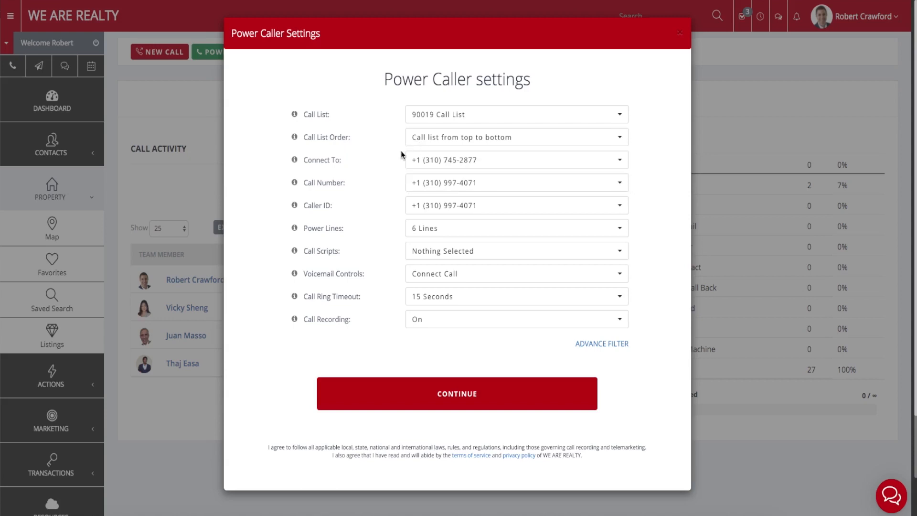
drag(368, 162, 311, 164)
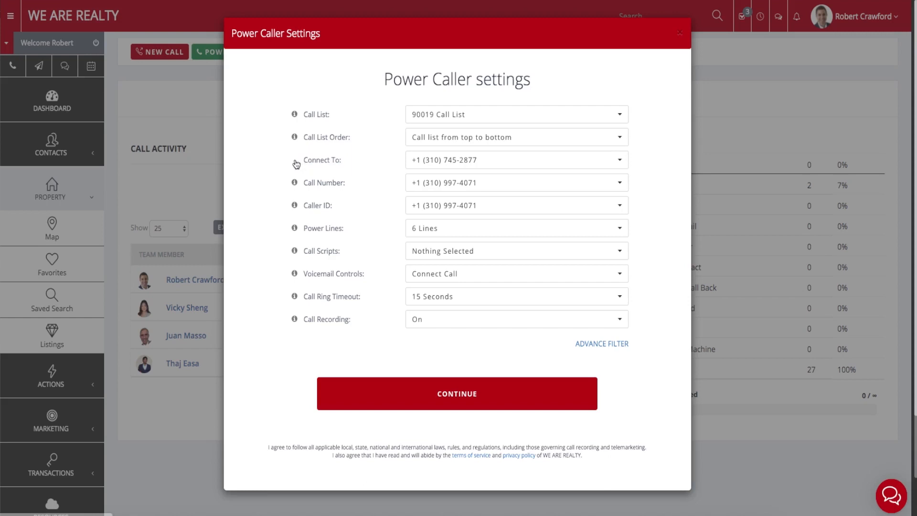
click(294, 160)
click(350, 162)
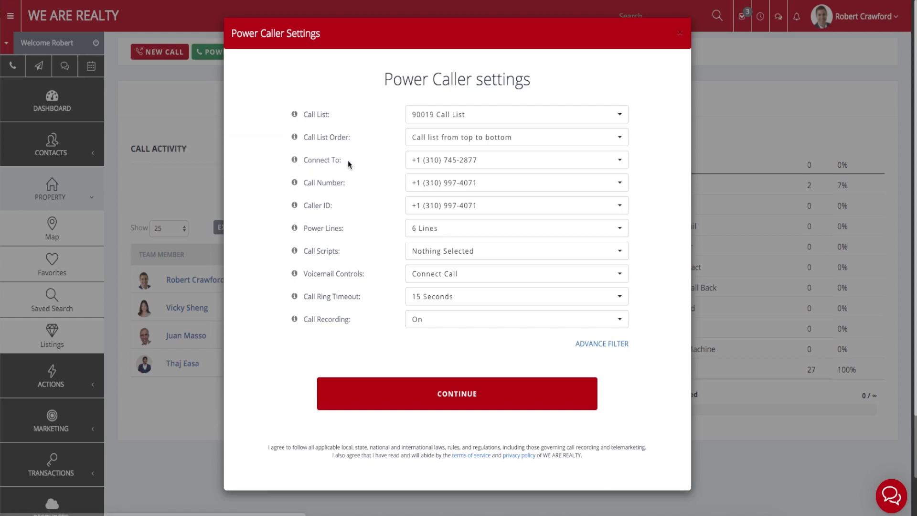
click(456, 164)
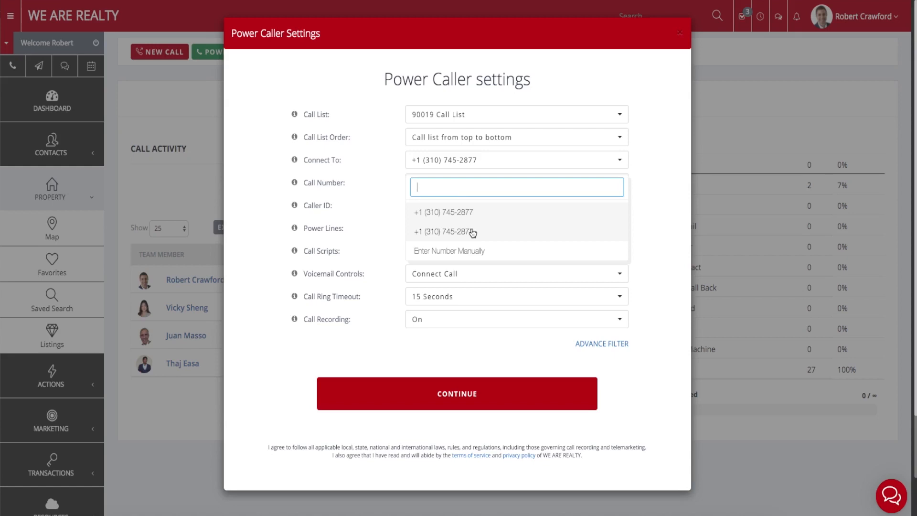
click(452, 251)
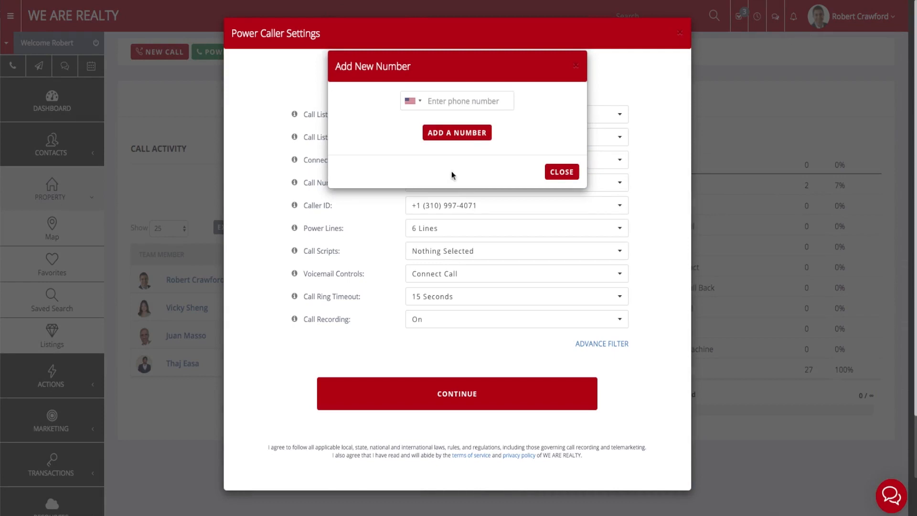
click(459, 101)
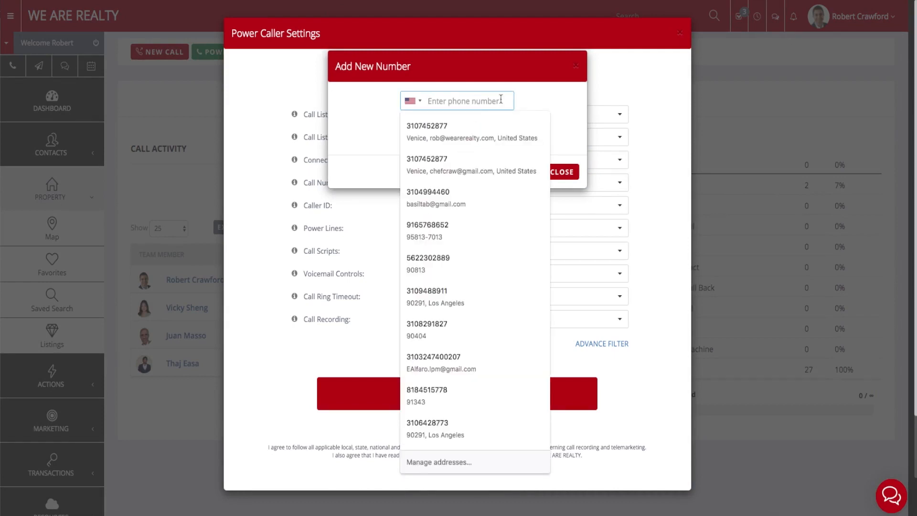
click(511, 112)
click(576, 67)
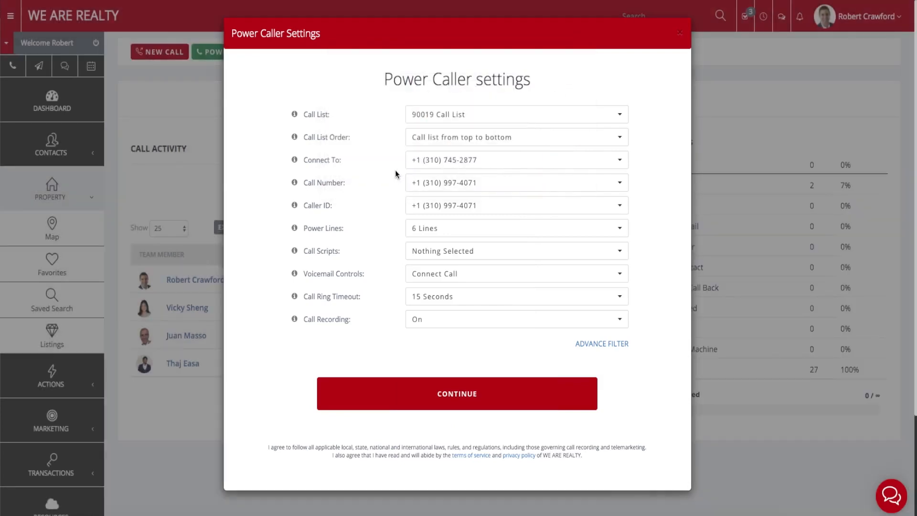
drag(354, 185, 325, 185)
click(303, 186)
mouse_move(296, 183)
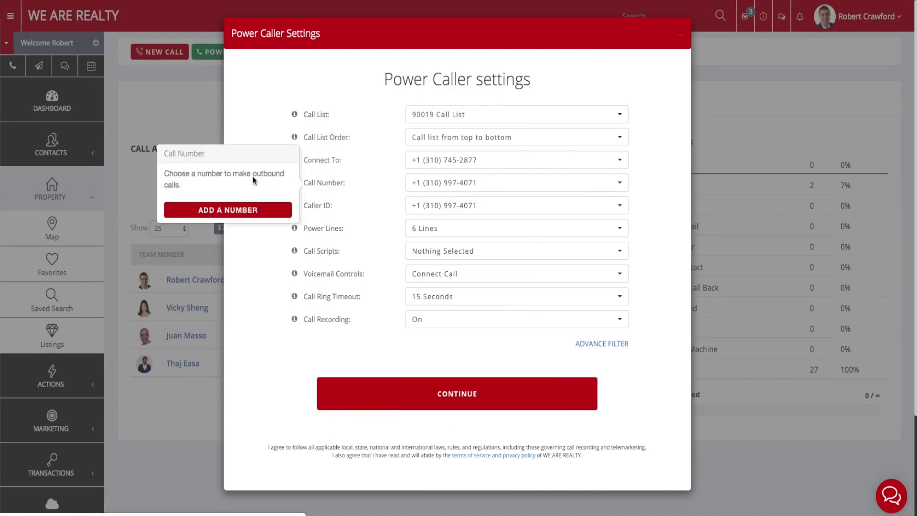
click(437, 186)
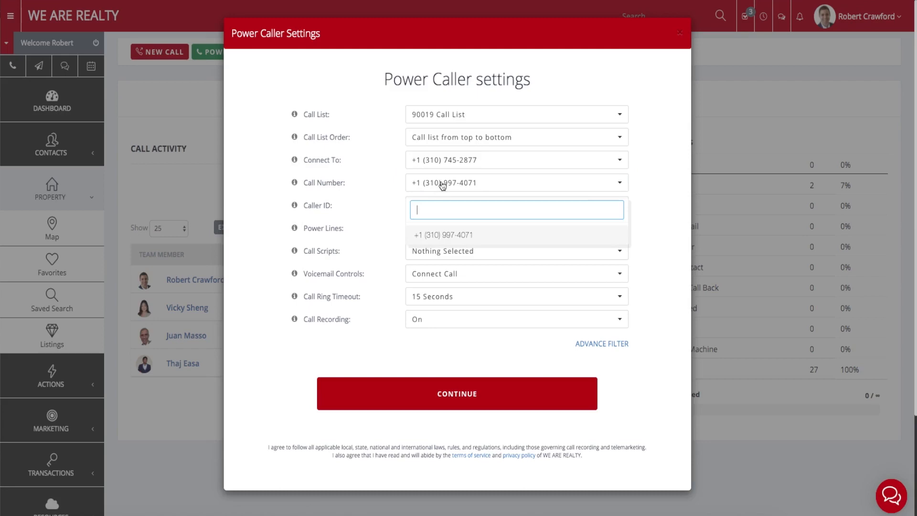
click(459, 236)
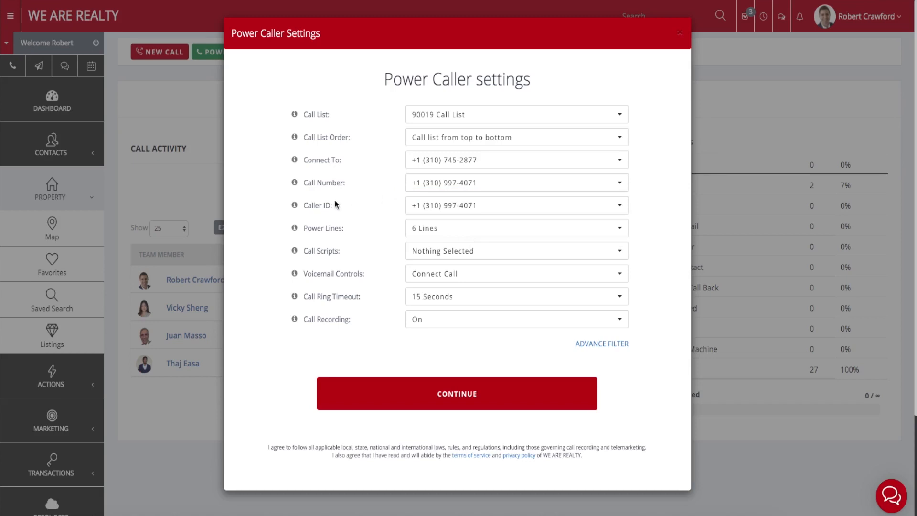
click(295, 206)
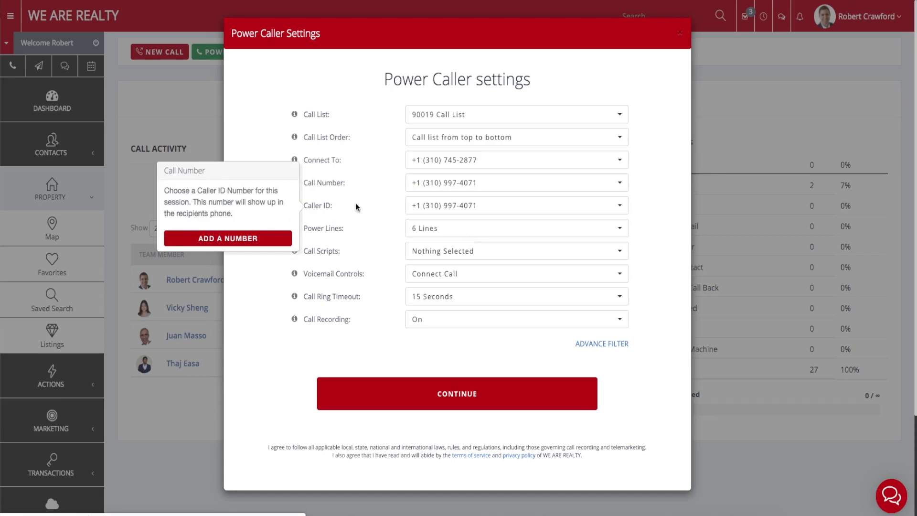
click(394, 209)
click(459, 210)
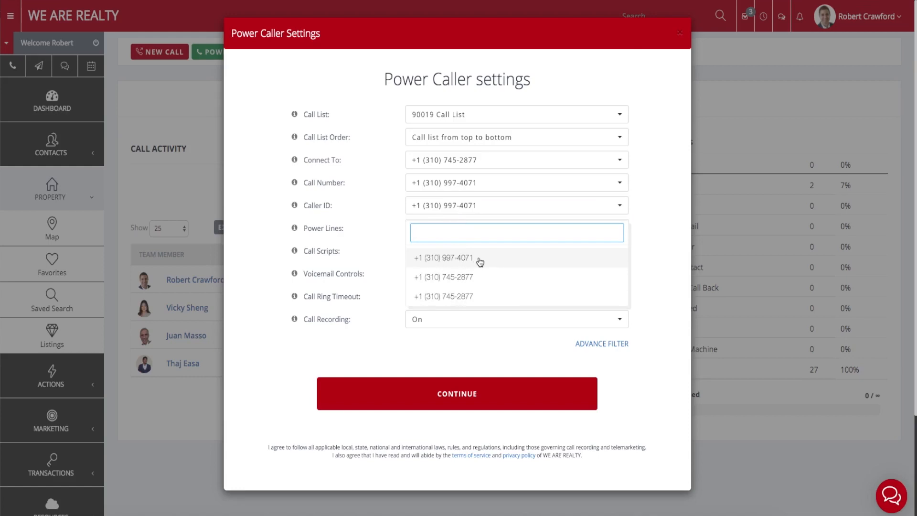
Keep the existing caller ID number and six power lines.
click(376, 203)
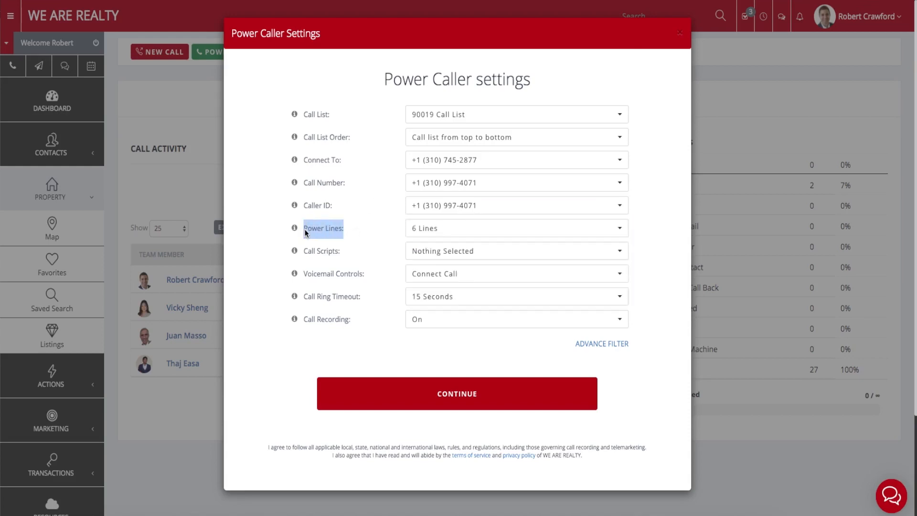
mouse_move(299, 229)
click(424, 232)
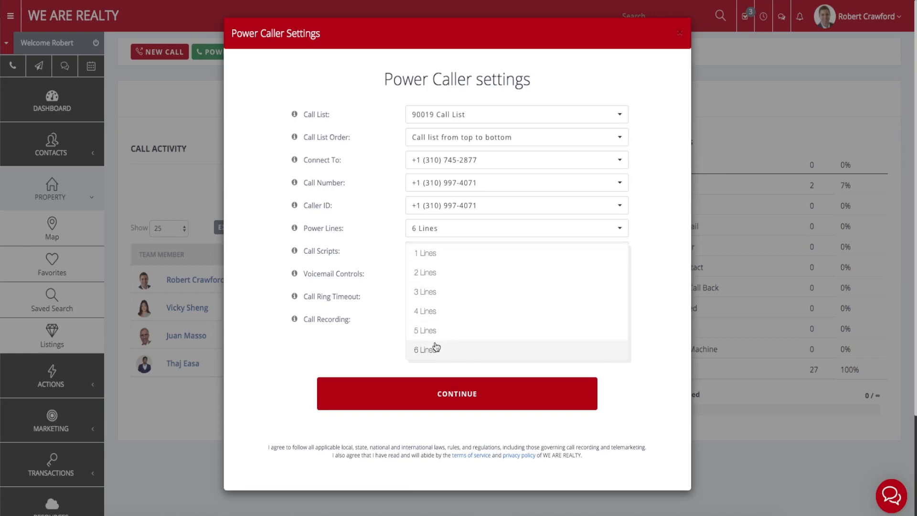
click(435, 228)
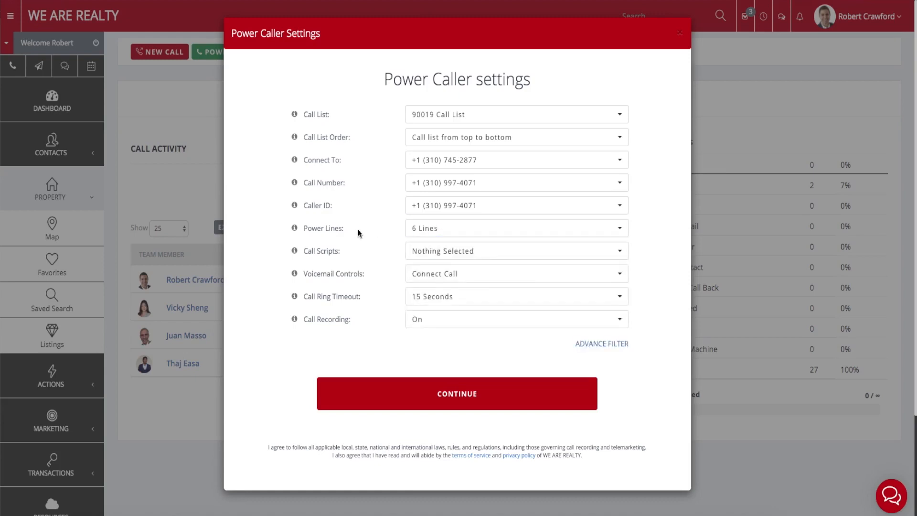
drag(357, 230, 297, 228)
click(307, 228)
Leave Call Scripts unselected and Voicemail Controls on Connect Call.
drag(343, 252, 308, 255)
click(434, 257)
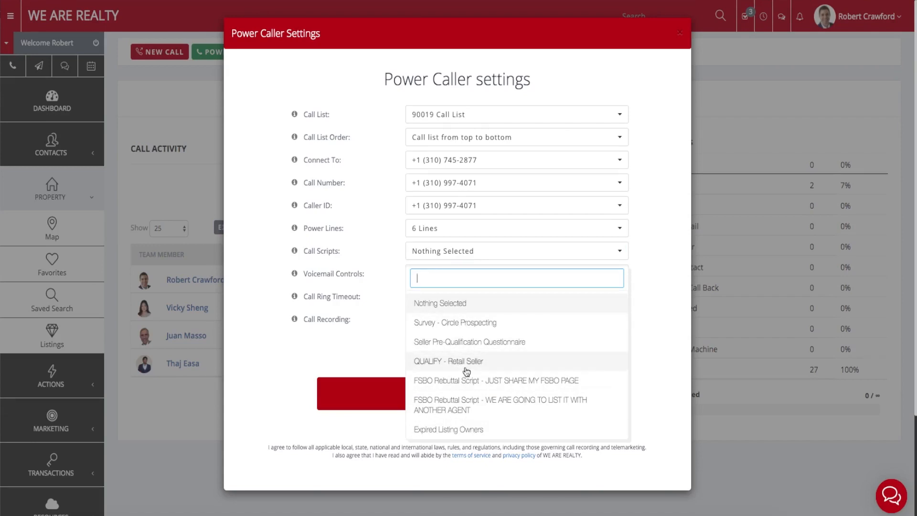
click(387, 285)
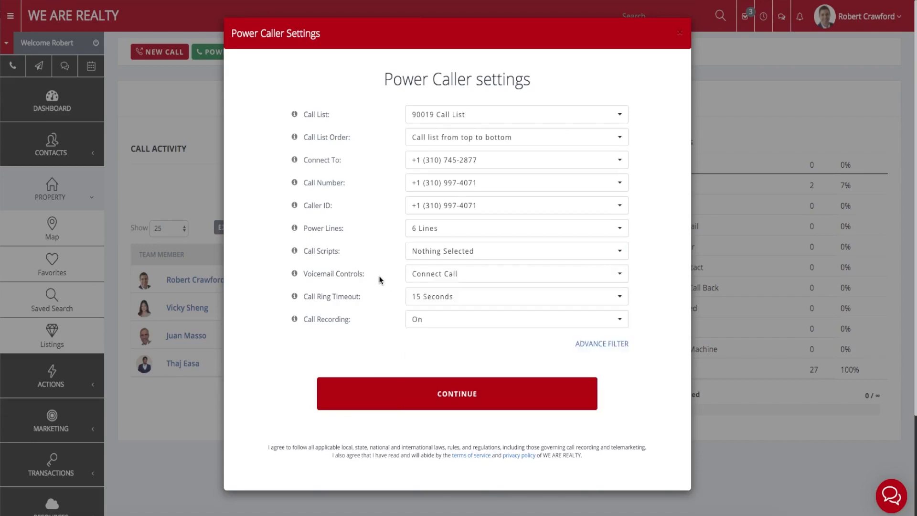
drag(375, 279, 306, 274)
click(438, 278)
mouse_move(297, 276)
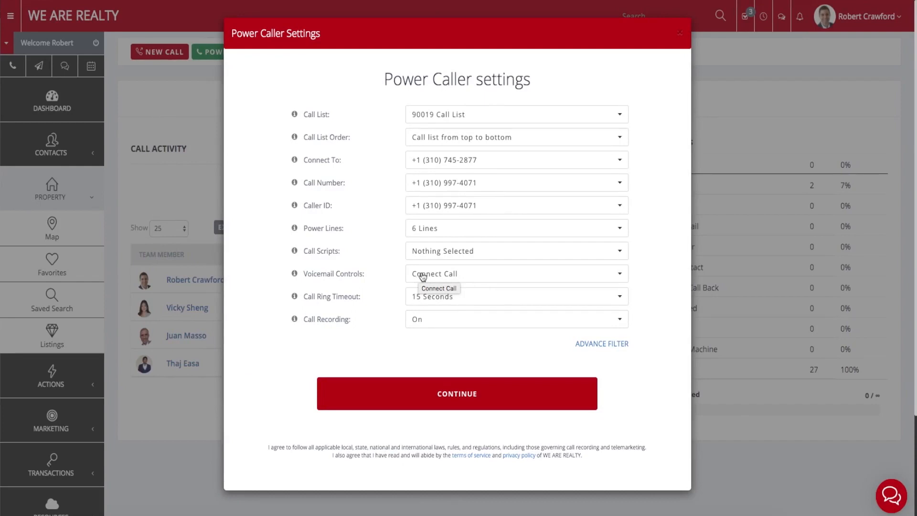
scroll(400, 276, down, 1)
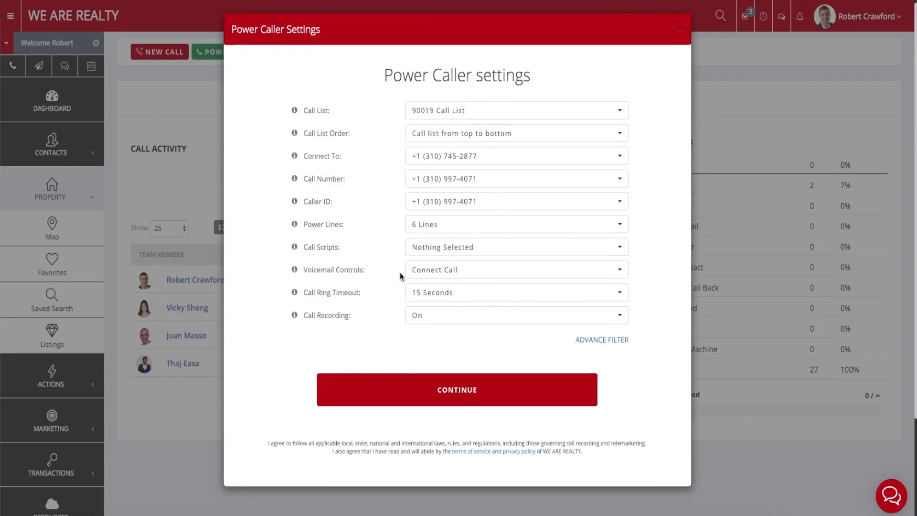
drag(363, 296, 303, 291)
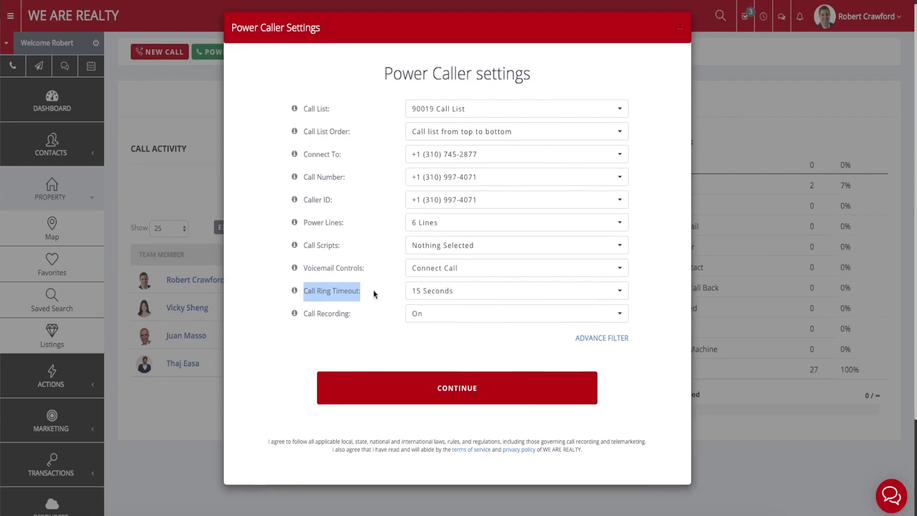
click(439, 294)
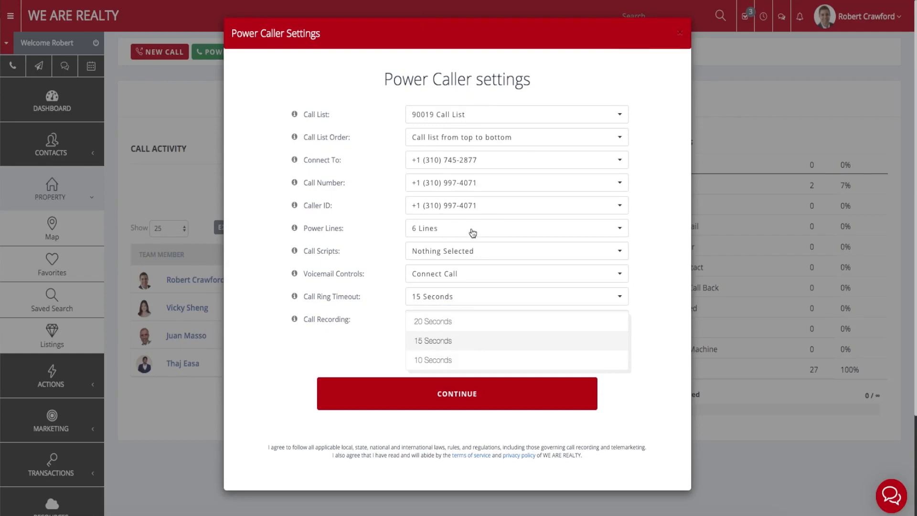
click(446, 342)
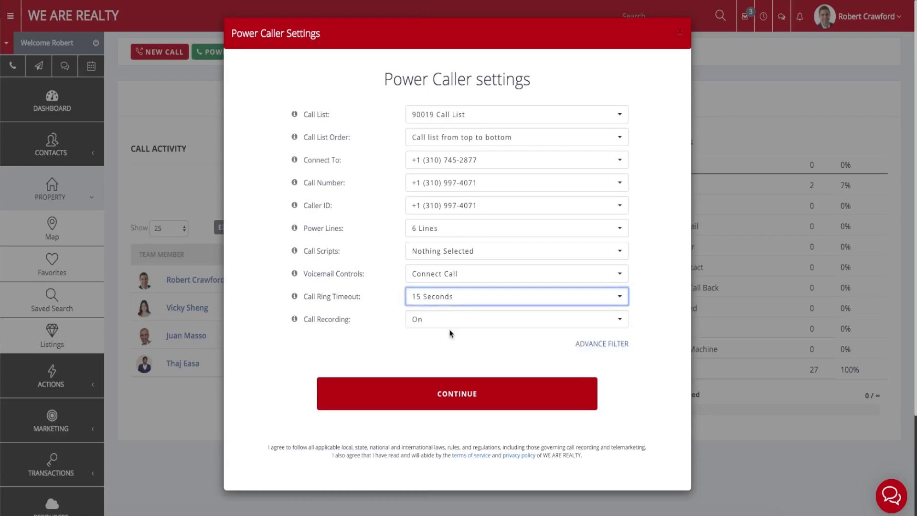
click(391, 303)
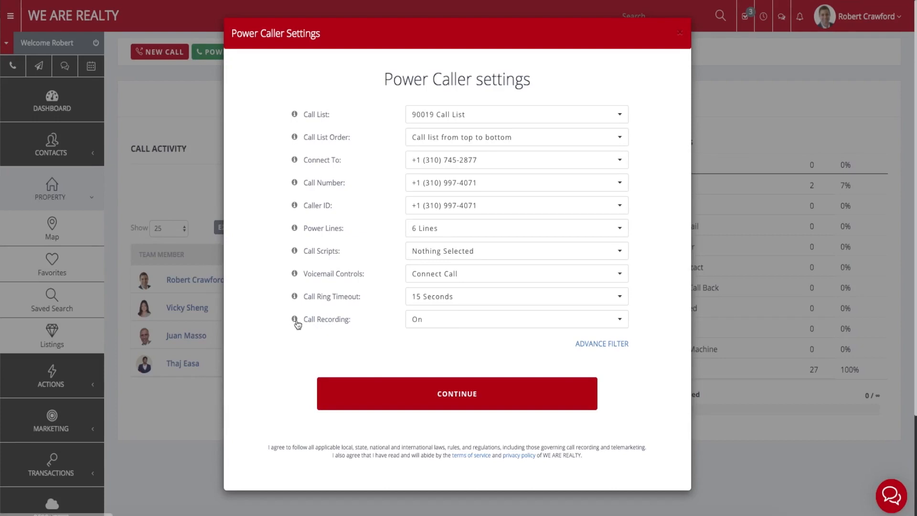
mouse_move(297, 325)
click(432, 324)
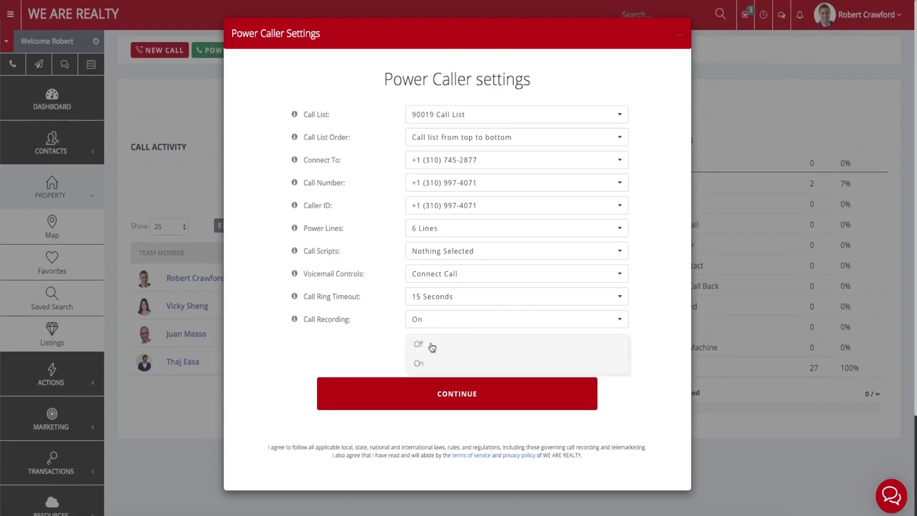
click(400, 318)
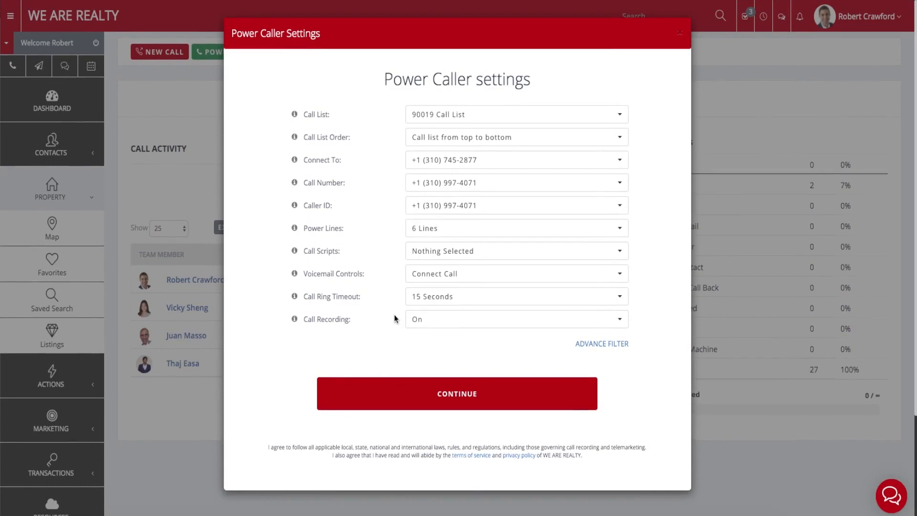
drag(369, 319, 303, 319)
click(306, 320)
drag(269, 444, 585, 447)
click(580, 445)
drag(586, 454, 268, 447)
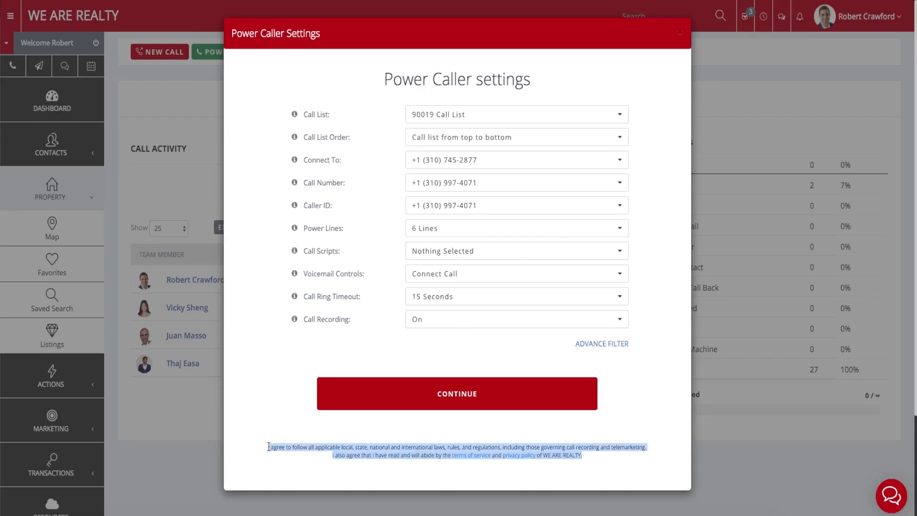
click(283, 420)
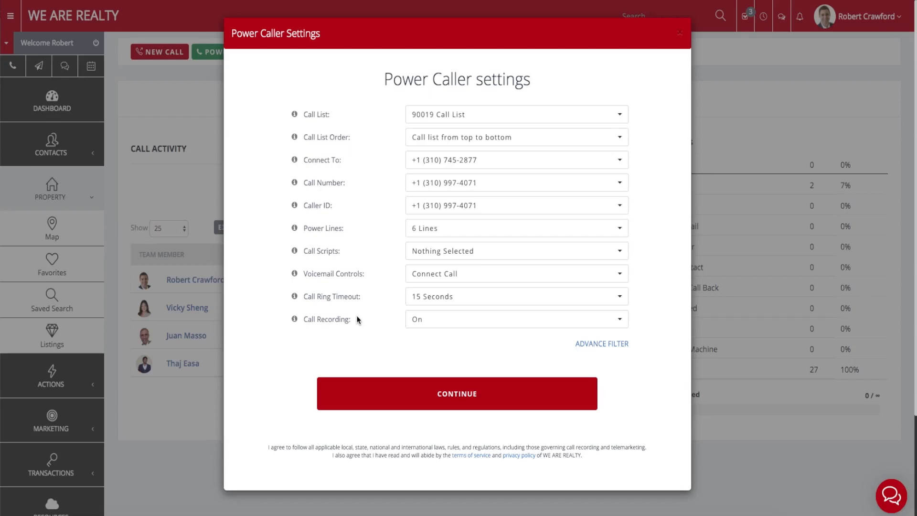
click(617, 347)
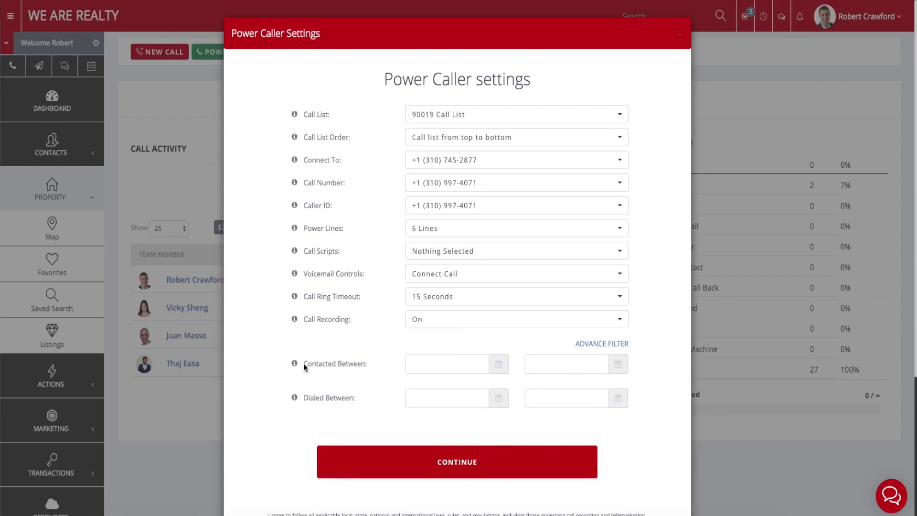
drag(305, 366, 363, 367)
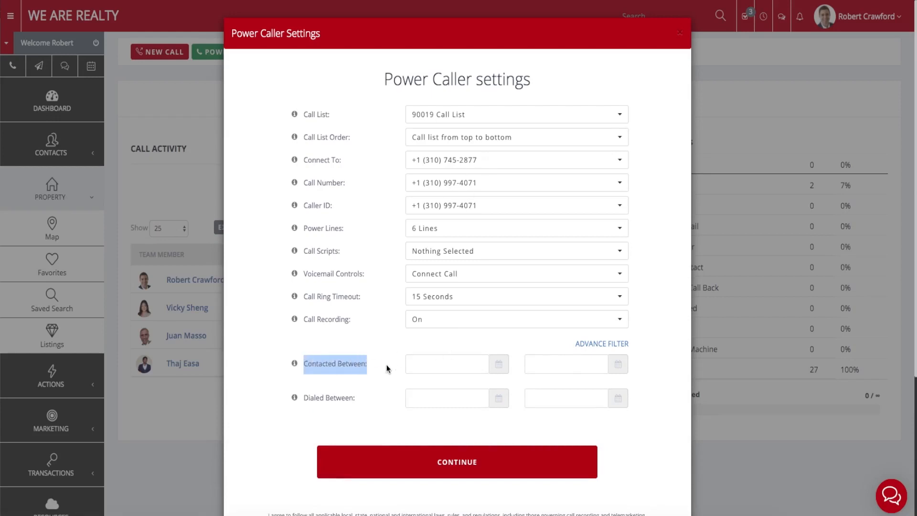
click(386, 365)
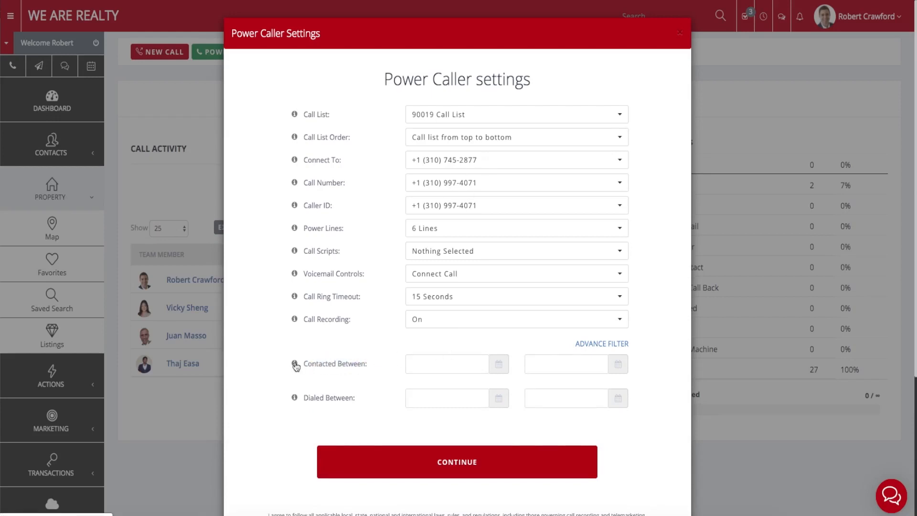
drag(367, 367, 355, 398)
click(311, 367)
click(358, 399)
click(421, 365)
click(396, 367)
click(418, 364)
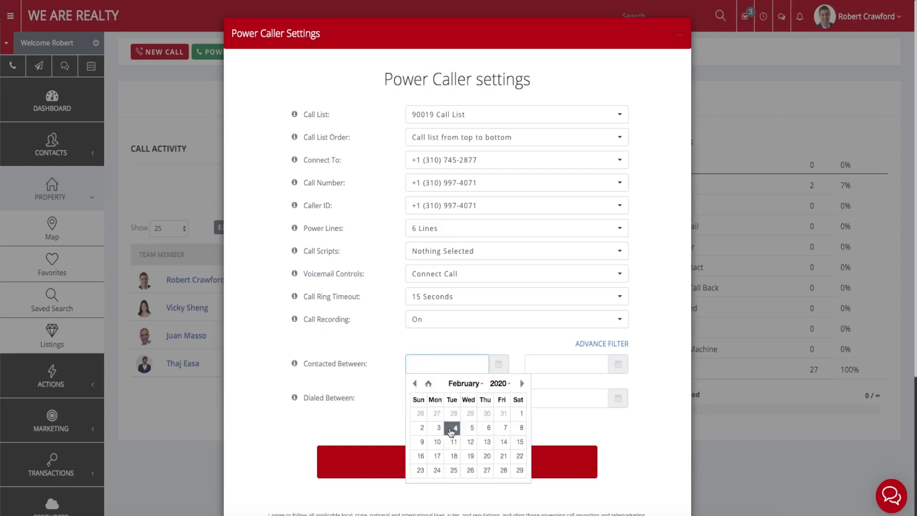
click(394, 360)
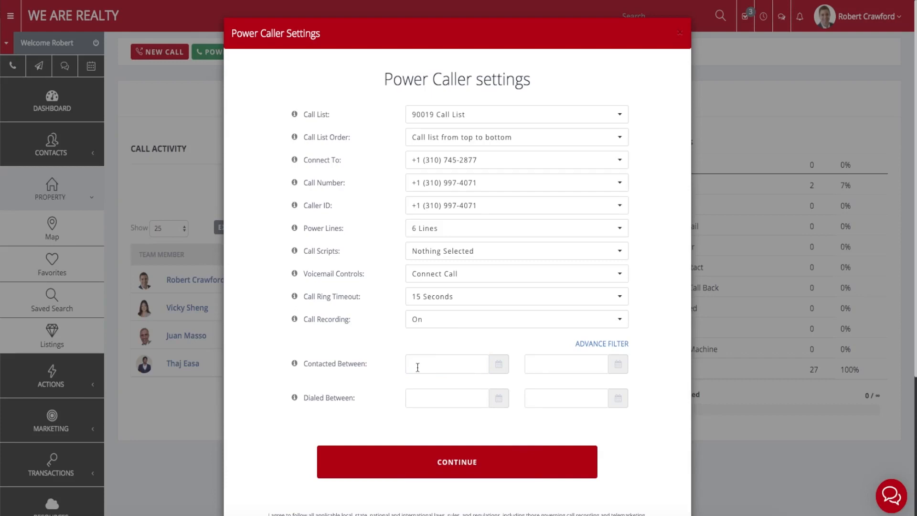
click(602, 344)
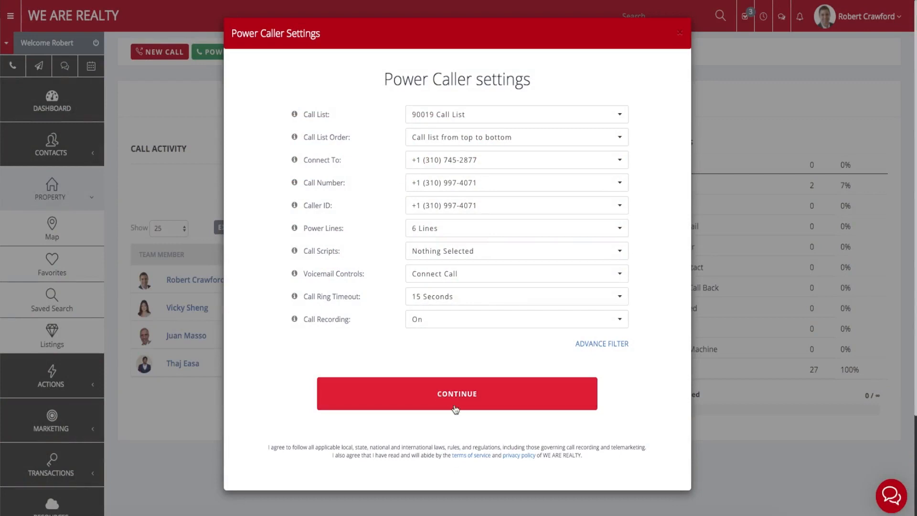
Continue through the Call List to the Power Caller dialer with six open lines and 0 dials.
click(456, 402)
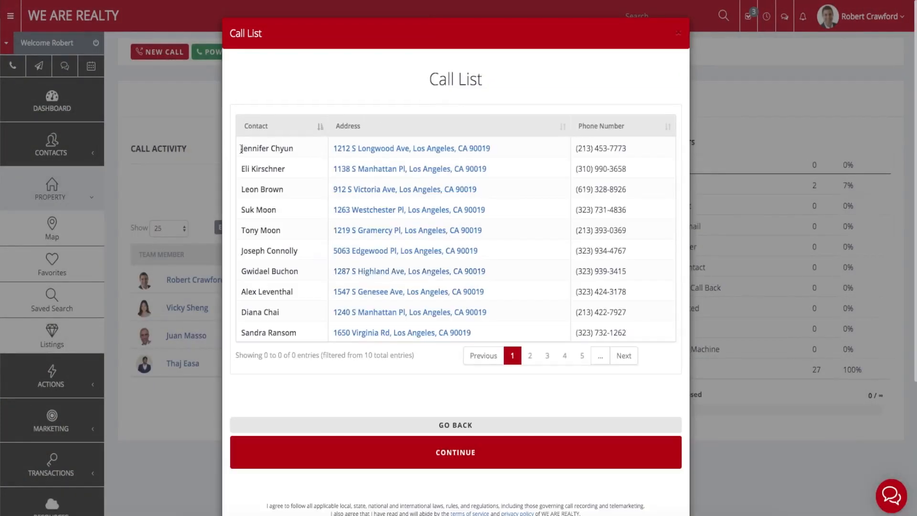
drag(241, 151, 636, 352)
click(638, 336)
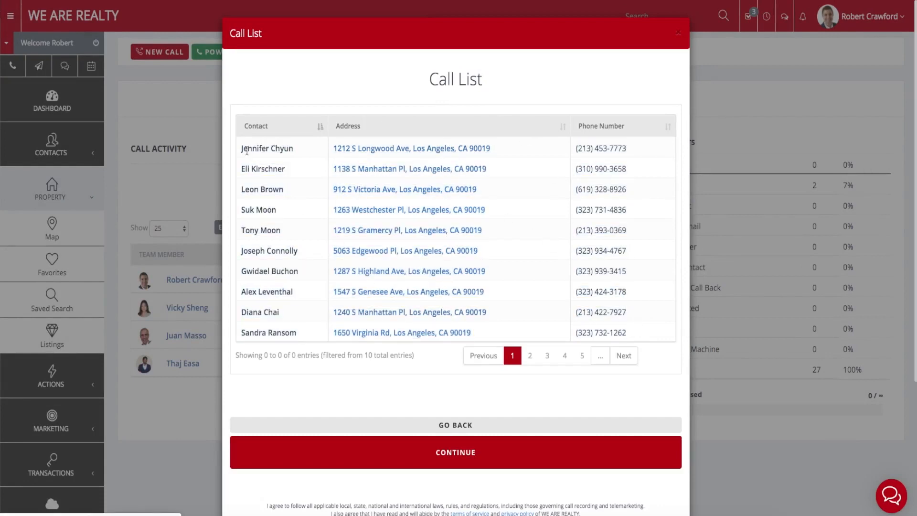
click(456, 450)
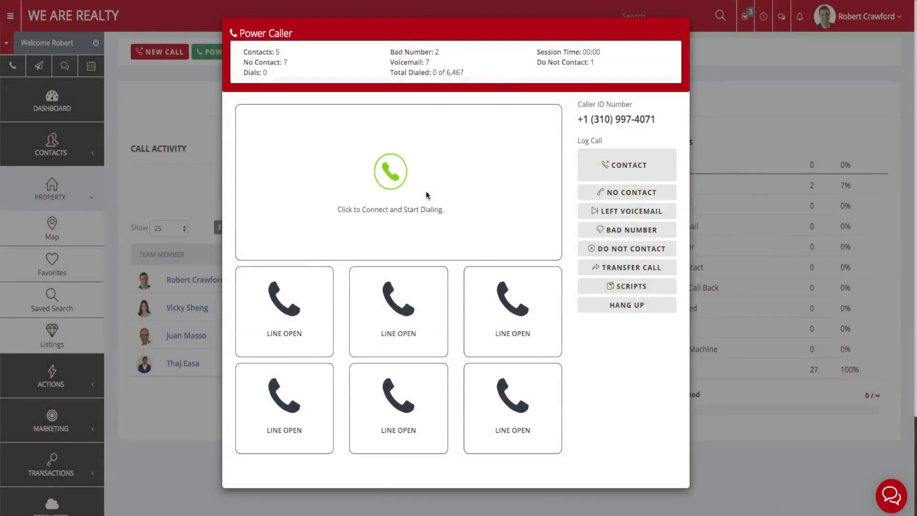
drag(244, 52, 598, 66)
click(581, 74)
drag(266, 73, 248, 73)
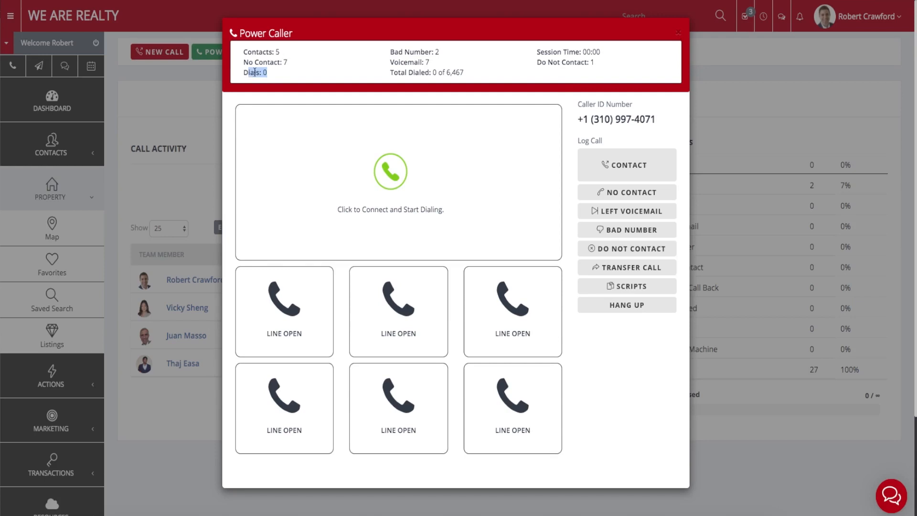
click(393, 55)
drag(391, 52, 444, 56)
click(433, 61)
drag(434, 73, 438, 72)
click(452, 72)
drag(578, 119, 657, 120)
click(658, 120)
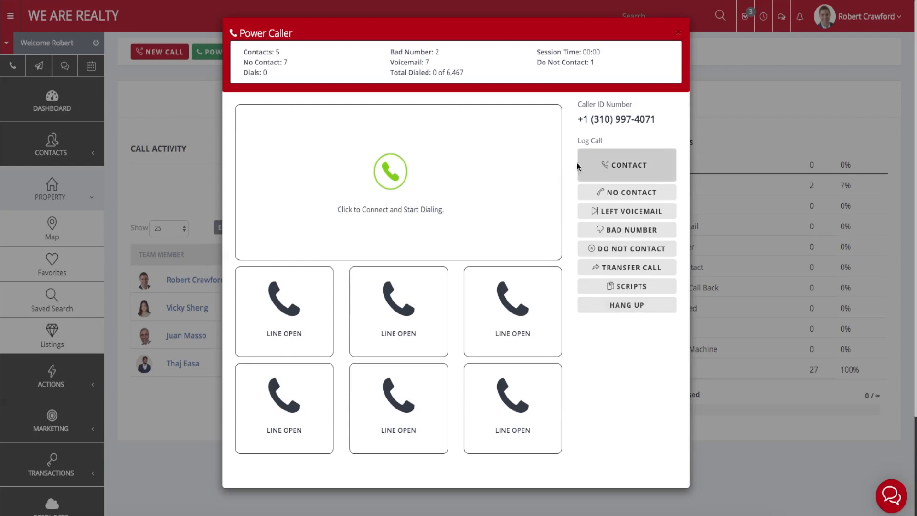
click(606, 290)
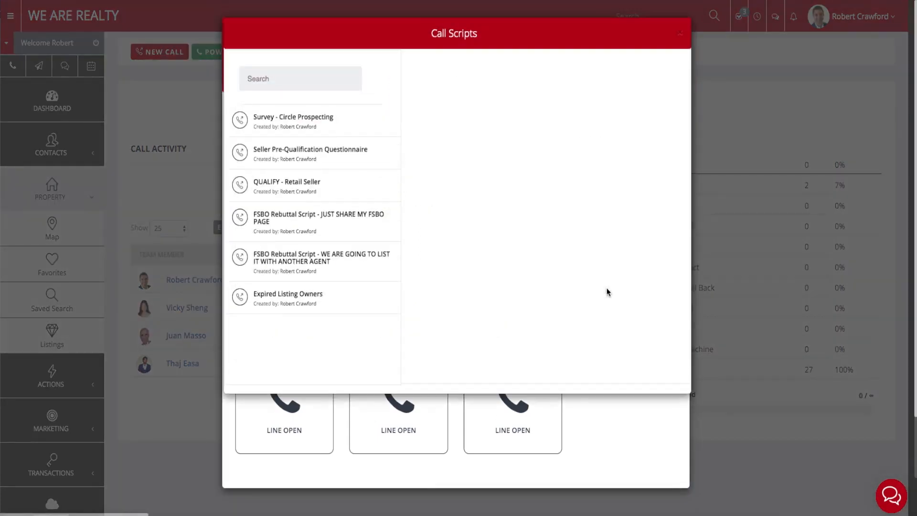
click(296, 118)
click(333, 150)
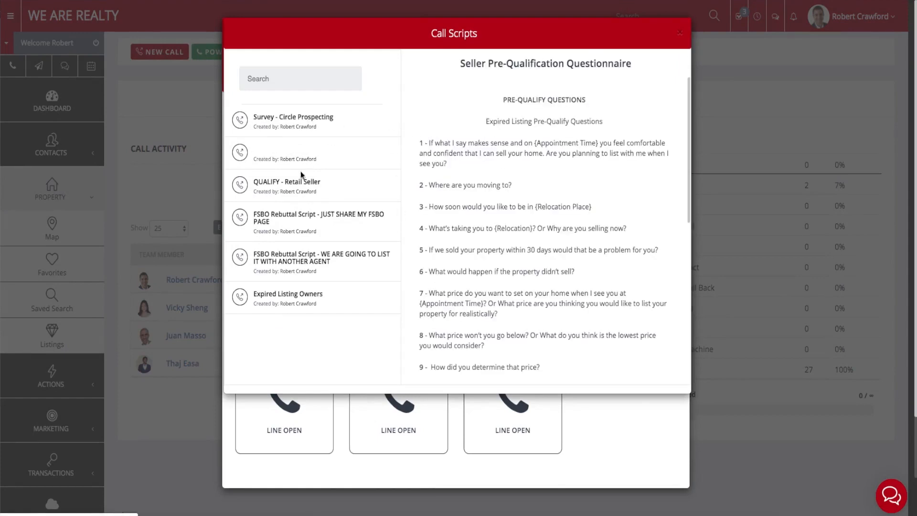
click(306, 183)
click(286, 218)
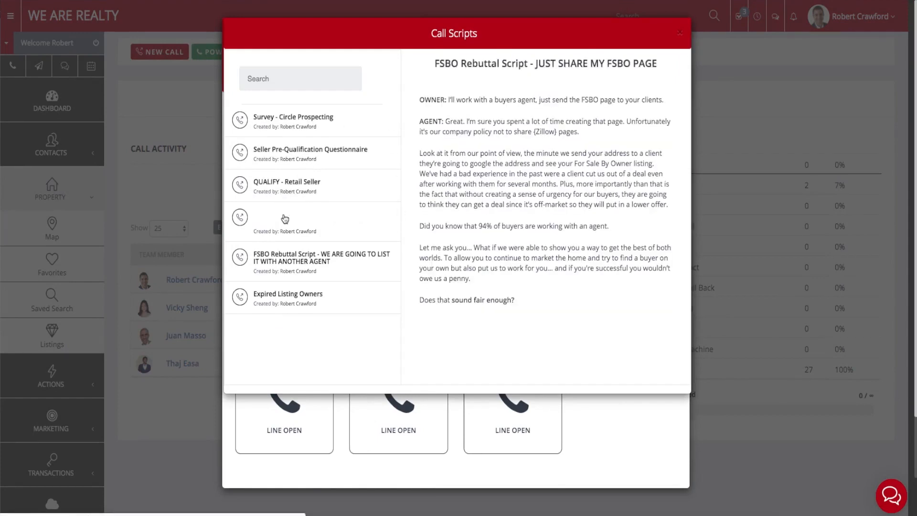
click(270, 258)
click(267, 295)
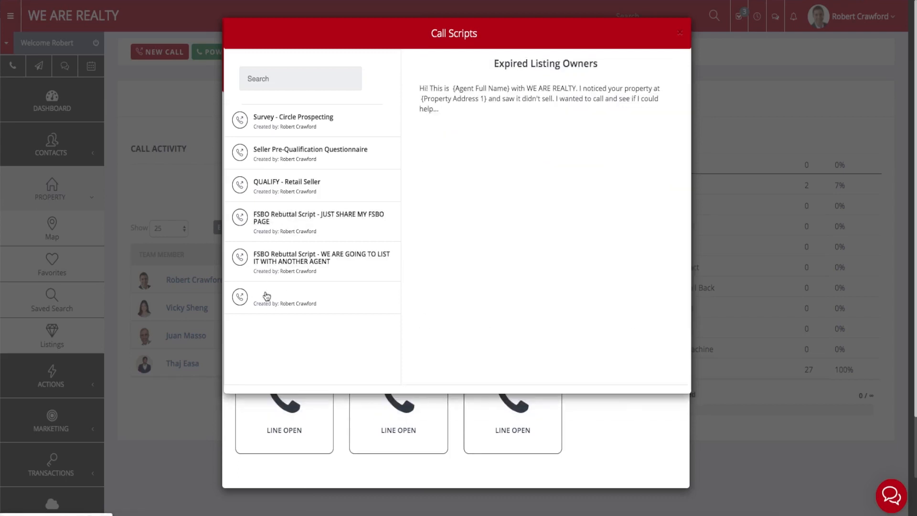
click(680, 33)
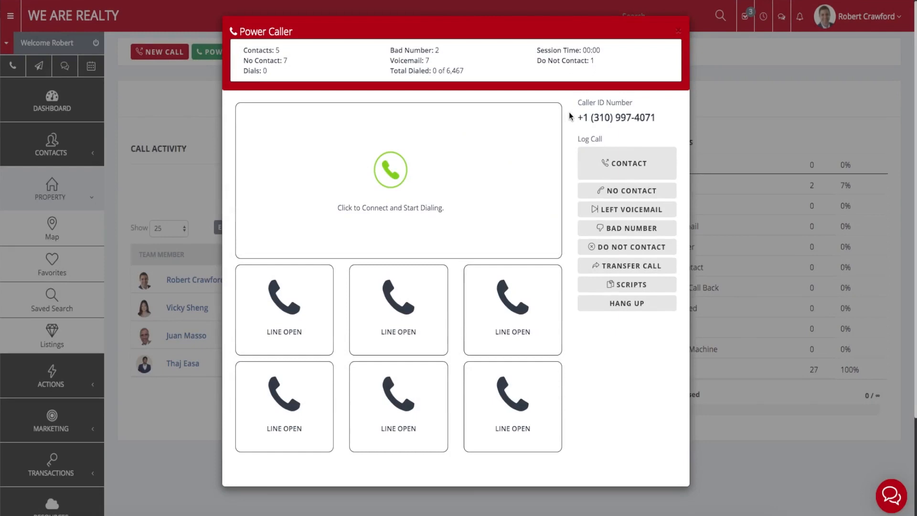
Start dialing with the green phone icon, then hang up the connected call.
click(389, 172)
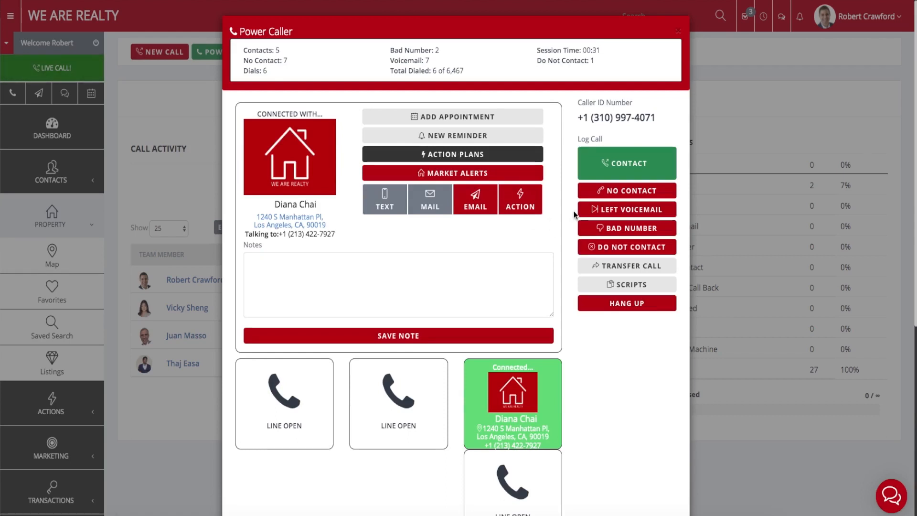
click(596, 310)
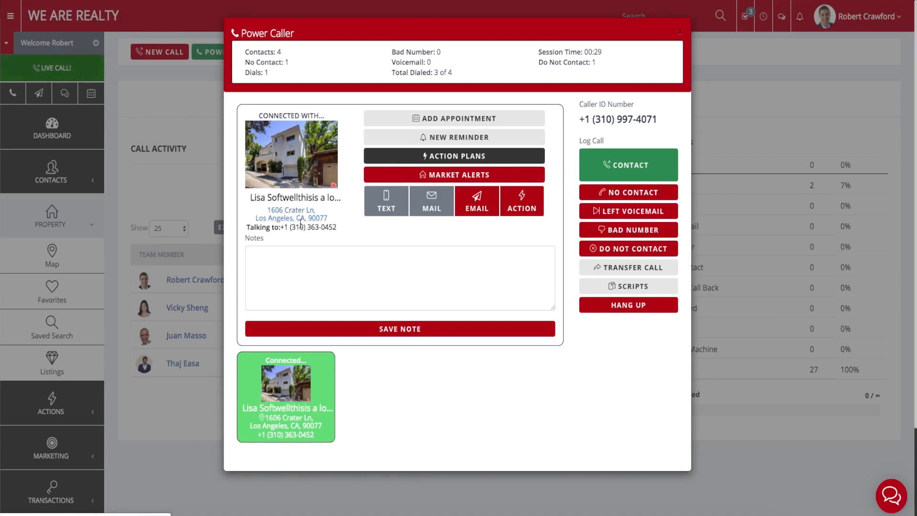
drag(290, 230, 336, 227)
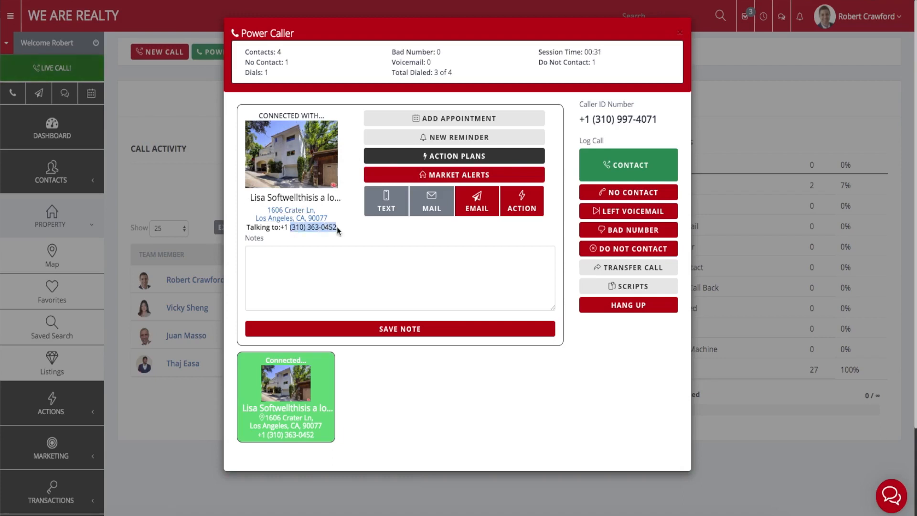
click(336, 228)
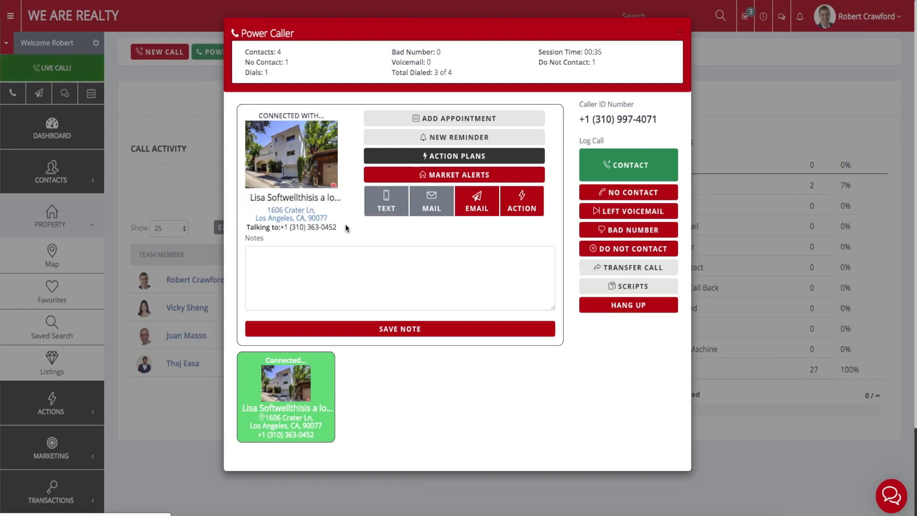
click(340, 277)
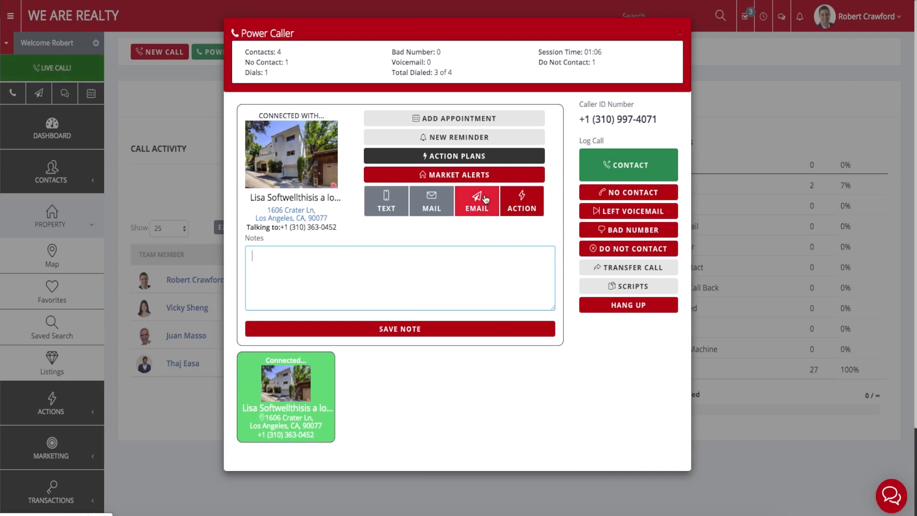
click(448, 205)
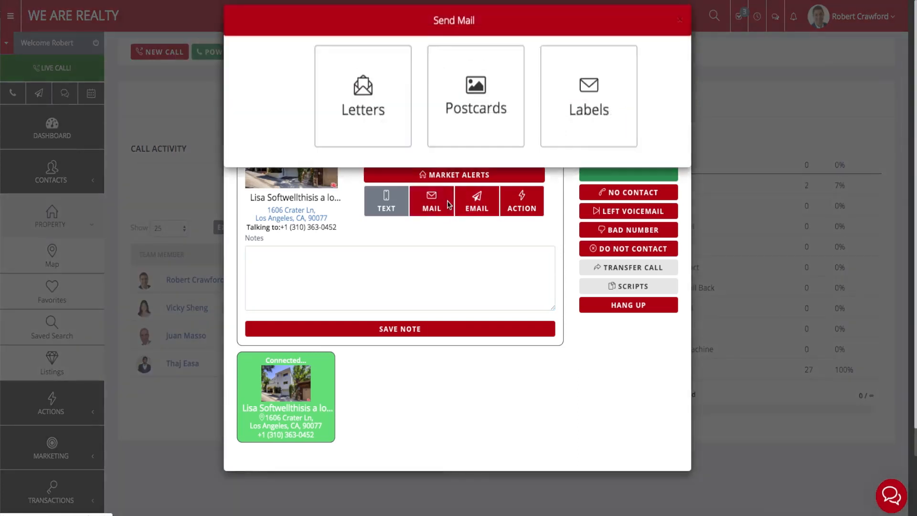
click(679, 32)
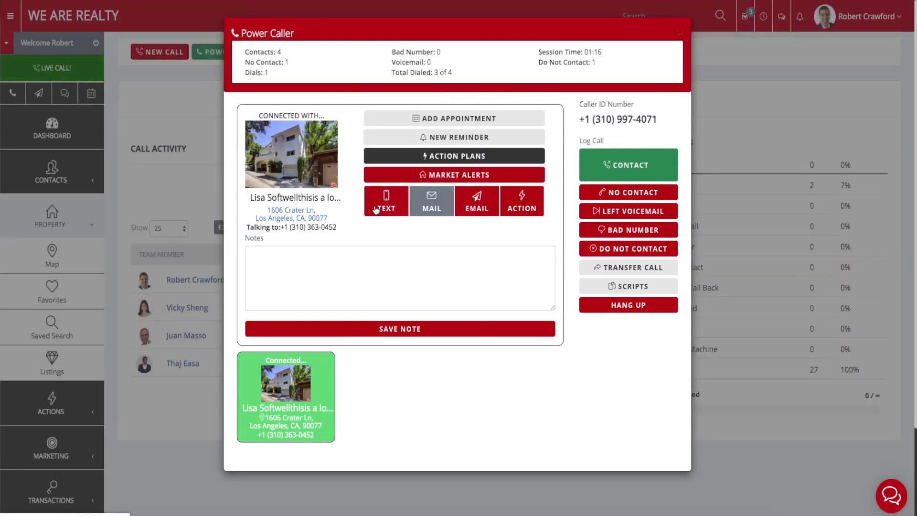
click(290, 168)
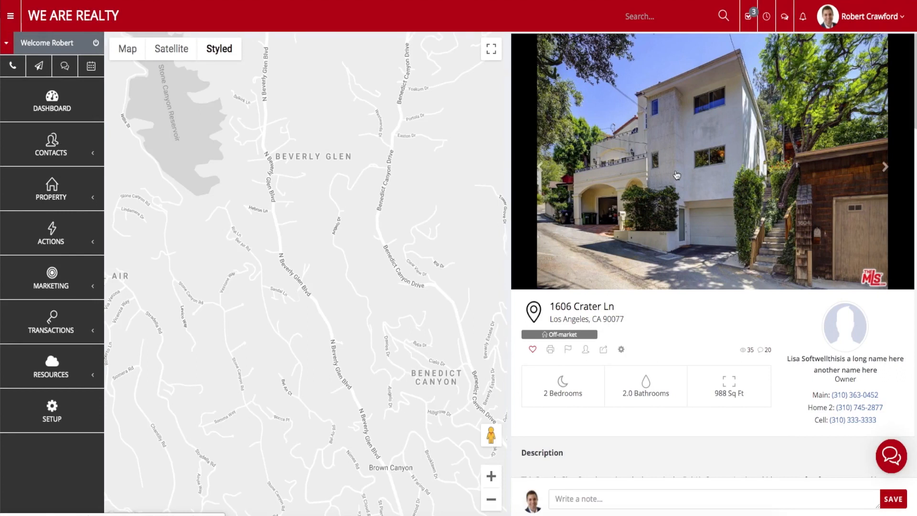
scroll(678, 175, down, 3)
scroll(678, 175, down, 2)
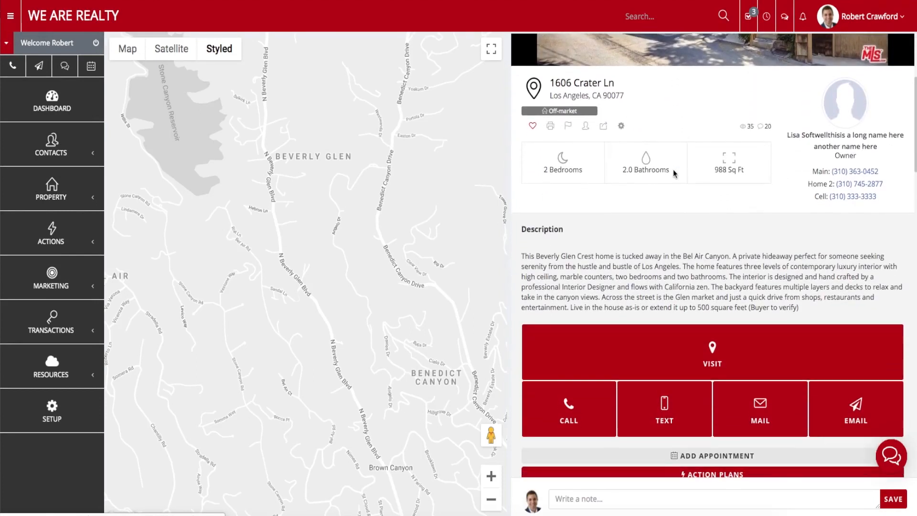
scroll(676, 173, up, 1)
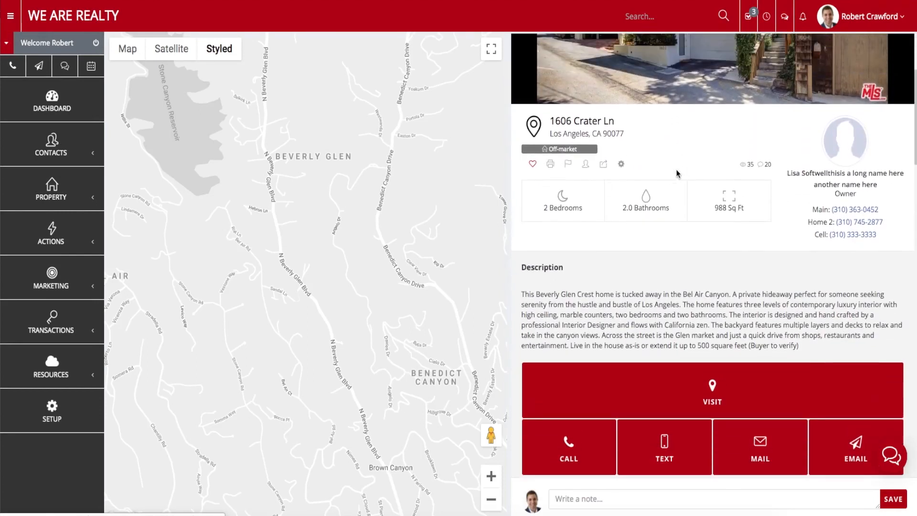
scroll(677, 173, down, 10)
scroll(677, 173, down, 7)
scroll(675, 174, up, 3)
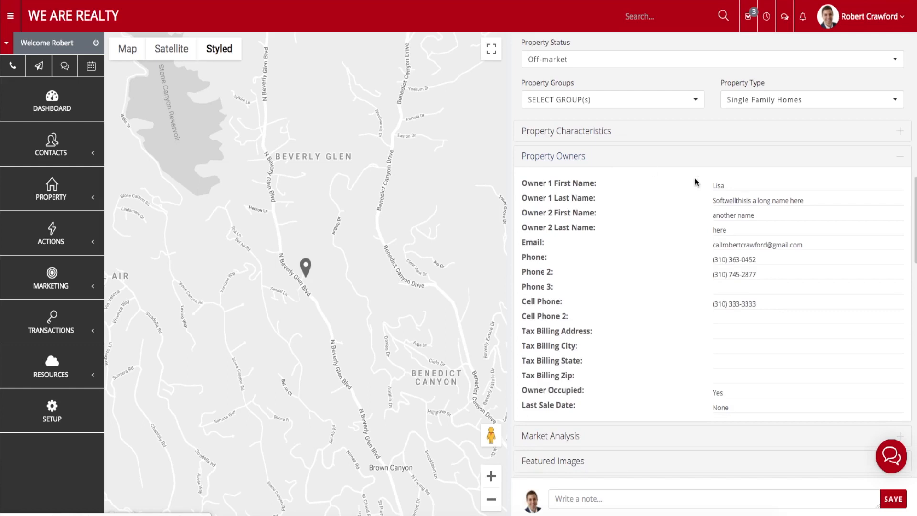
Inspect the owner's Phone, Phone 2, Email and Cell Phone fields, then collapse Property Owners.
click(738, 258)
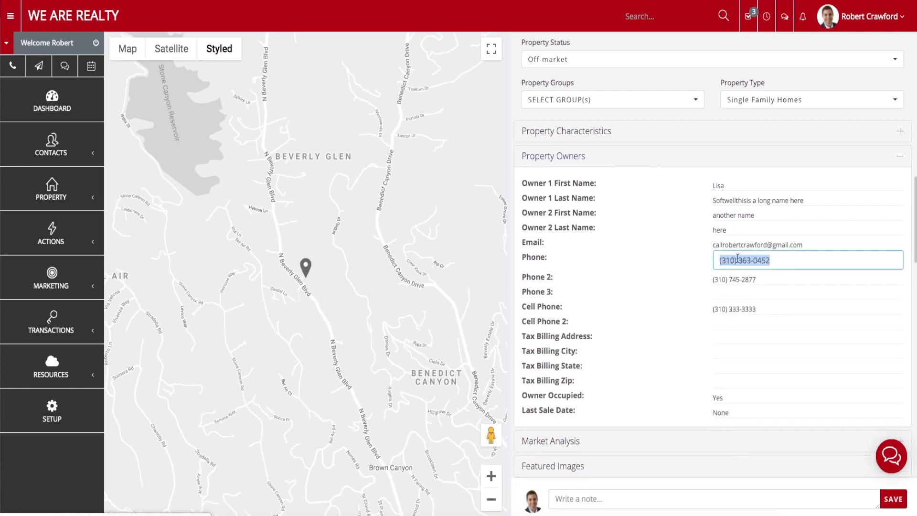
click(770, 285)
click(755, 275)
click(761, 245)
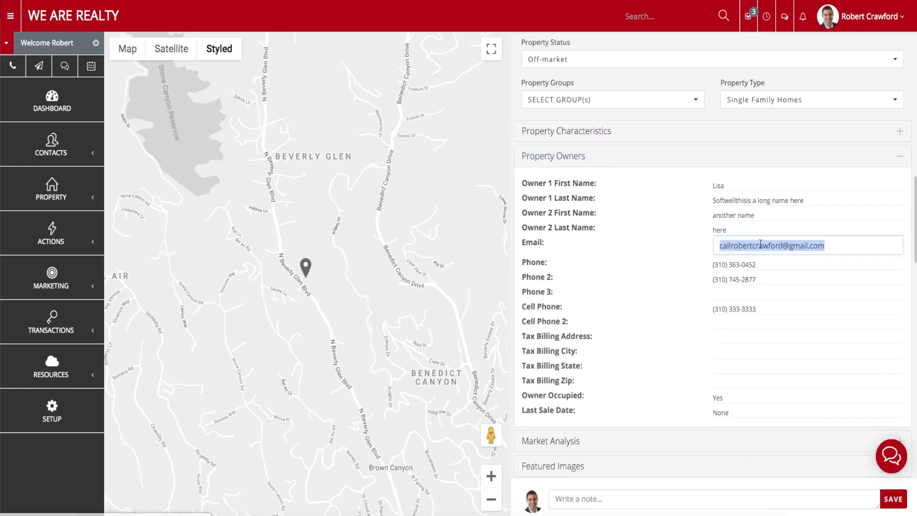
click(698, 254)
click(735, 305)
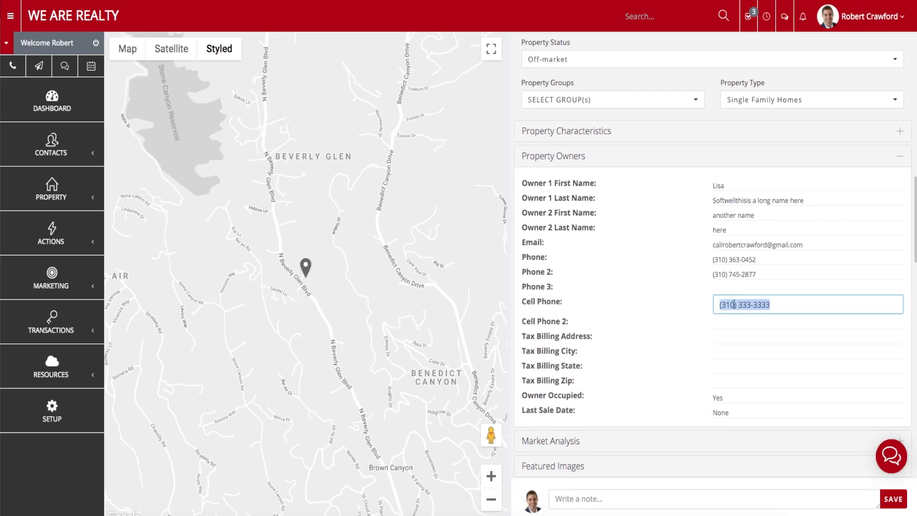
click(702, 318)
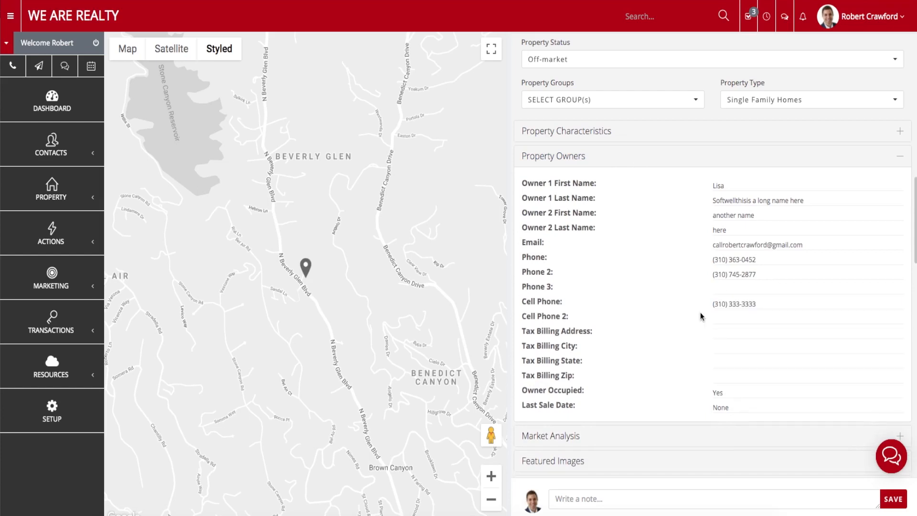
click(694, 162)
scroll(695, 164, down, 8)
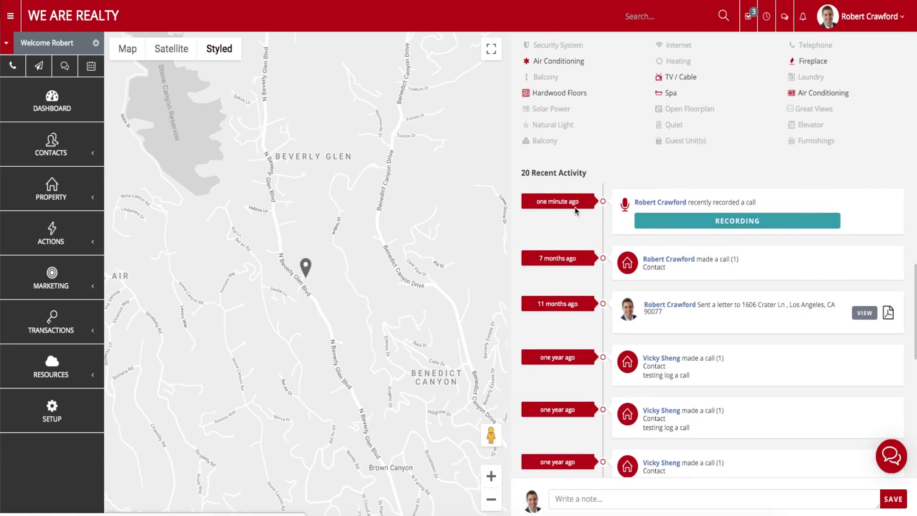
drag(722, 265, 703, 262)
click(668, 268)
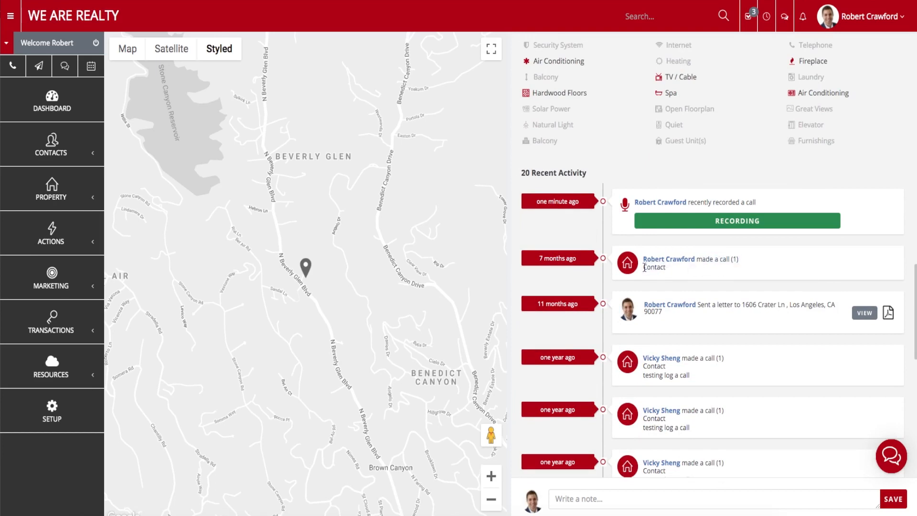
scroll(695, 270, up, 20)
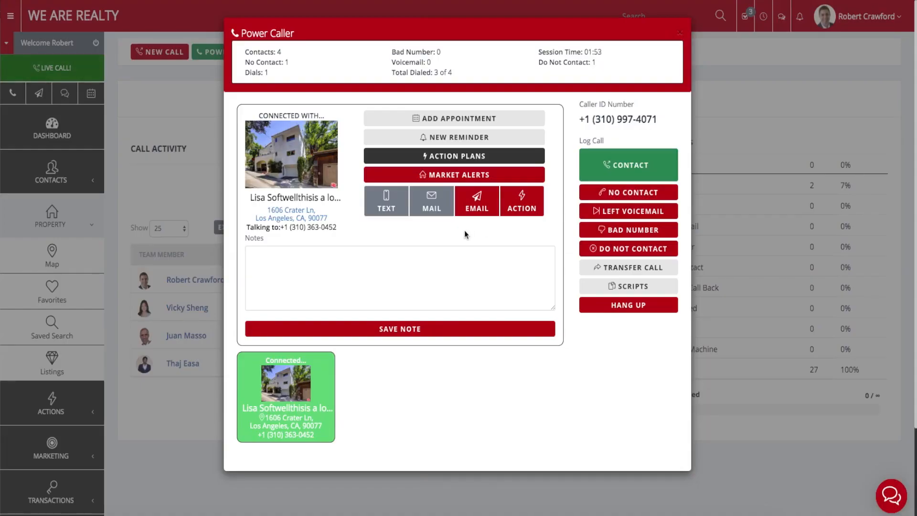
click(606, 173)
click(641, 162)
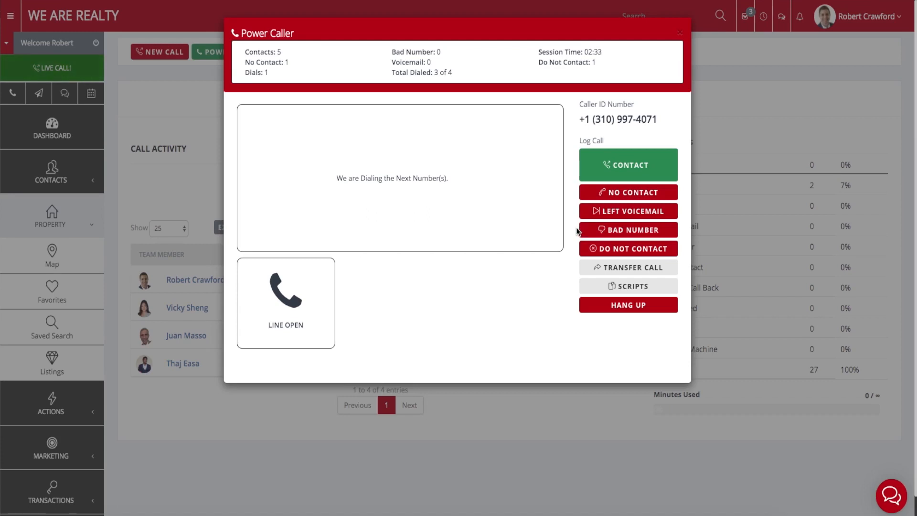
Hang up the next connected call and close the Power Caller.
scroll(577, 230, down, 1)
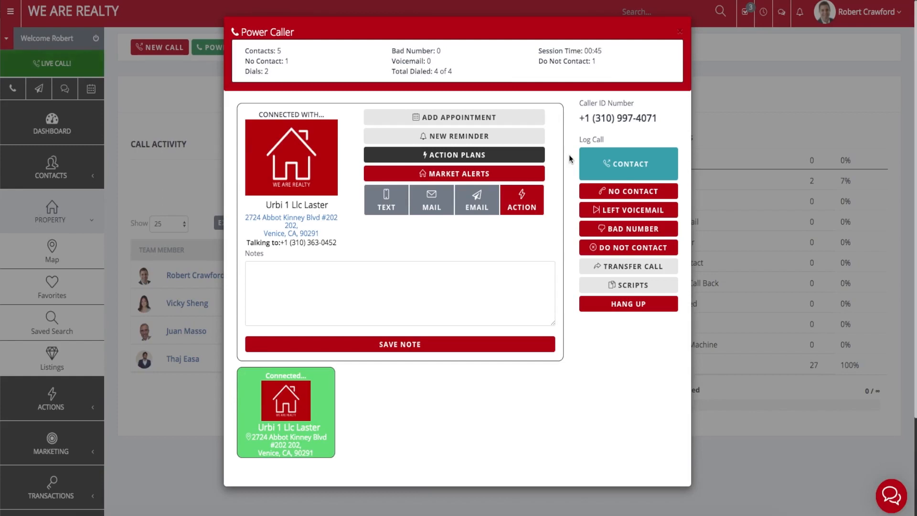
click(597, 306)
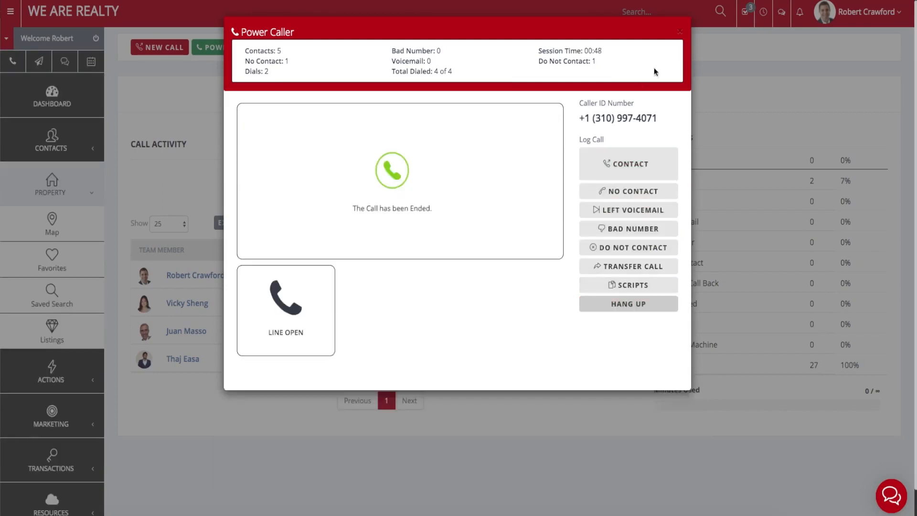
click(678, 32)
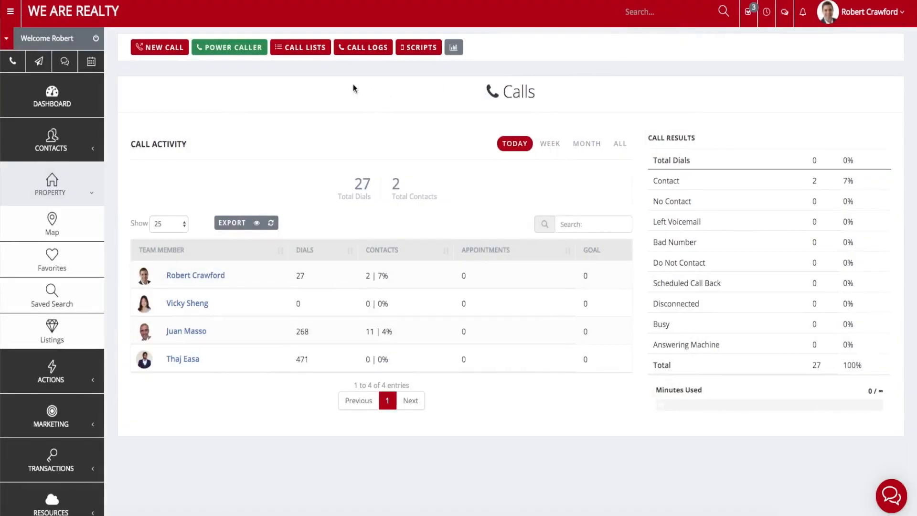
Open Call Logs, leave the current page, and play a logged call's 27-second recording.
click(362, 54)
click(492, 148)
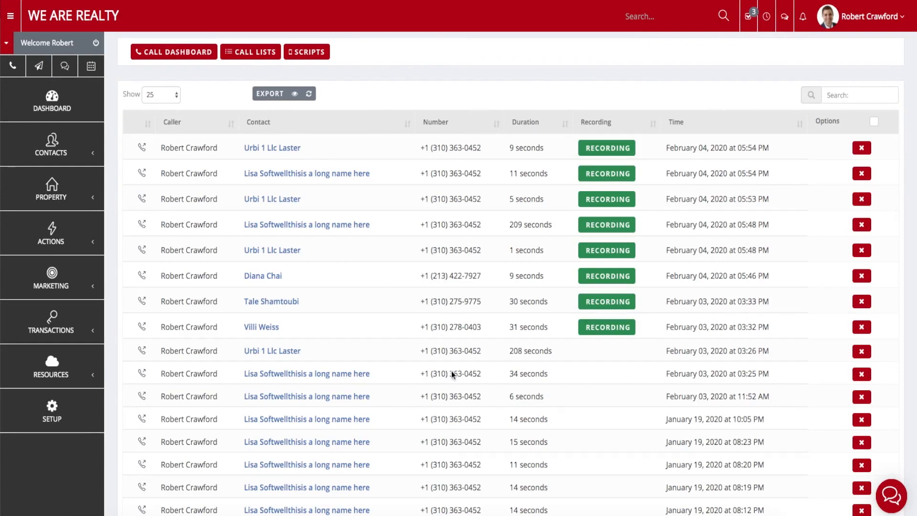
scroll(451, 371, down, 6)
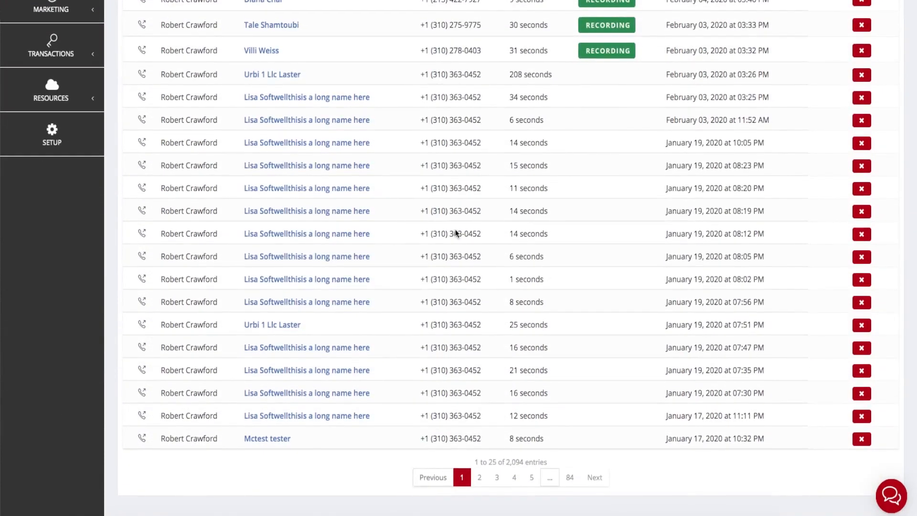
scroll(454, 232, up, 6)
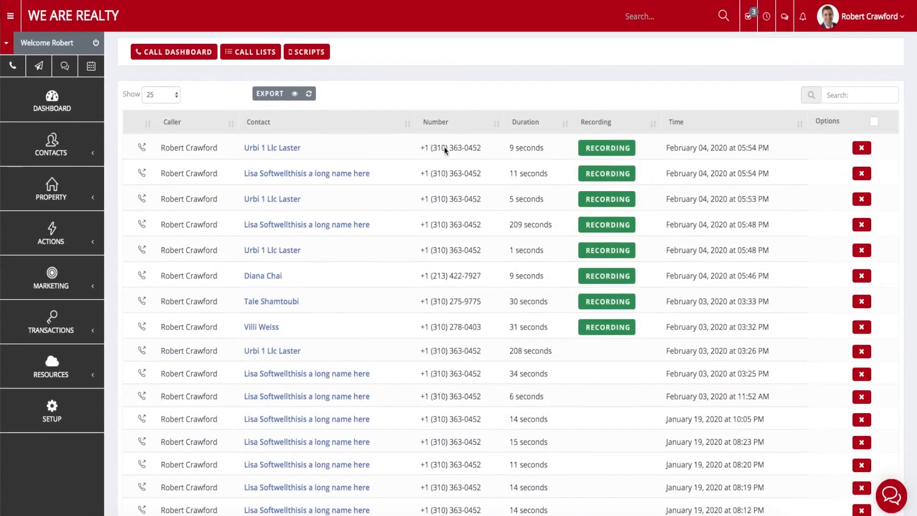
click(593, 172)
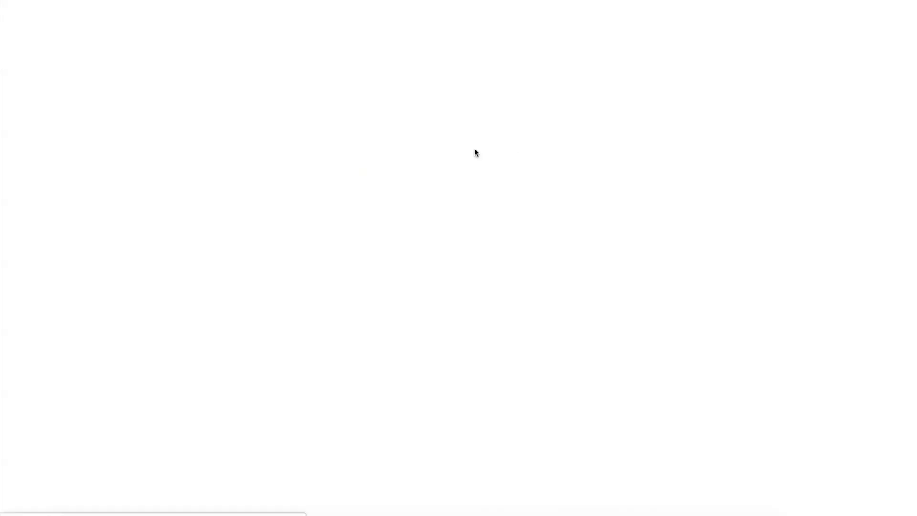